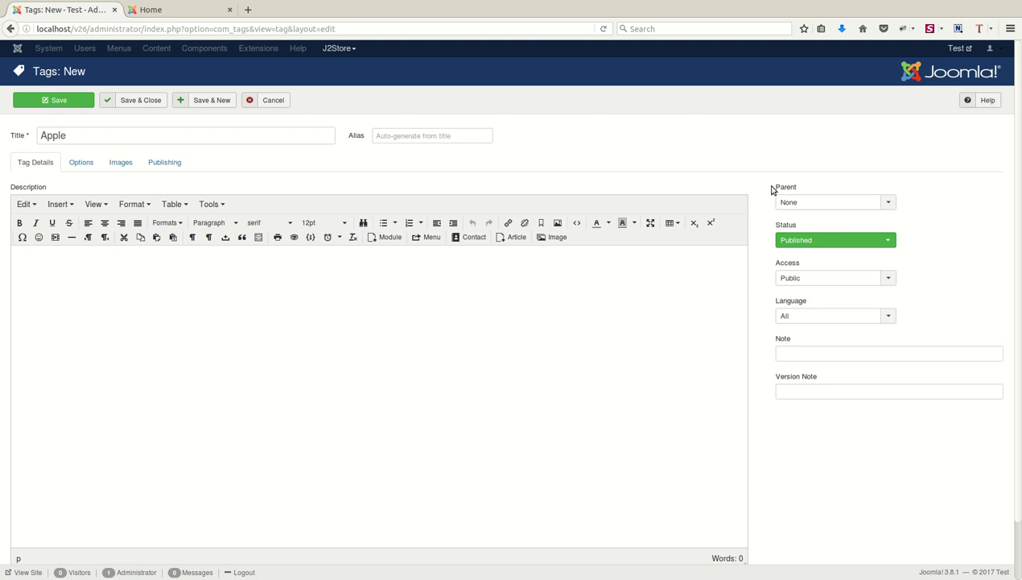
Save the Apple tag and create two more tags titled Adidas and Fastrack.
{"action": "left_click", "coordinate": [167, 107]}
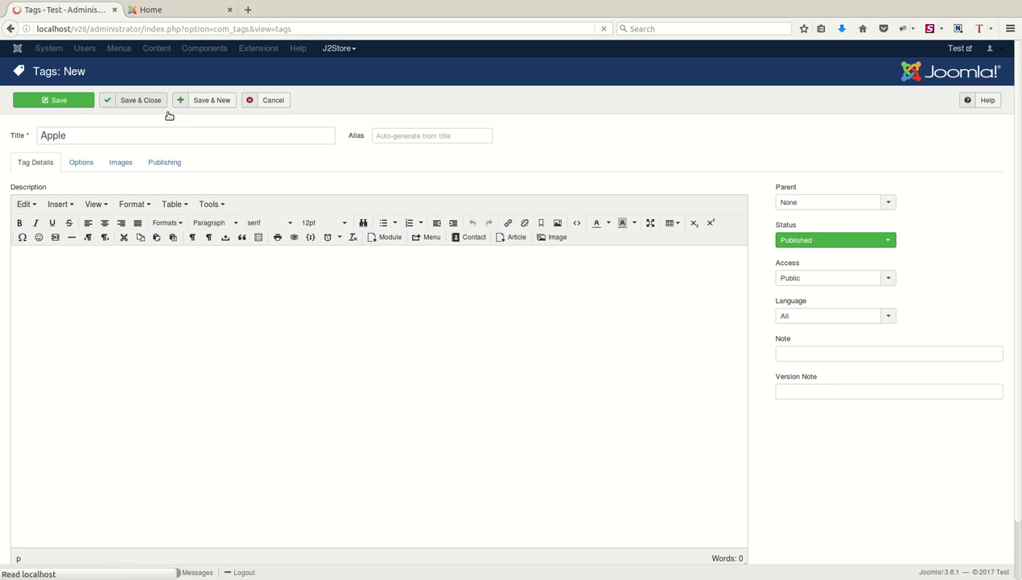
{"action": "left_click", "coordinate": [85, 106]}
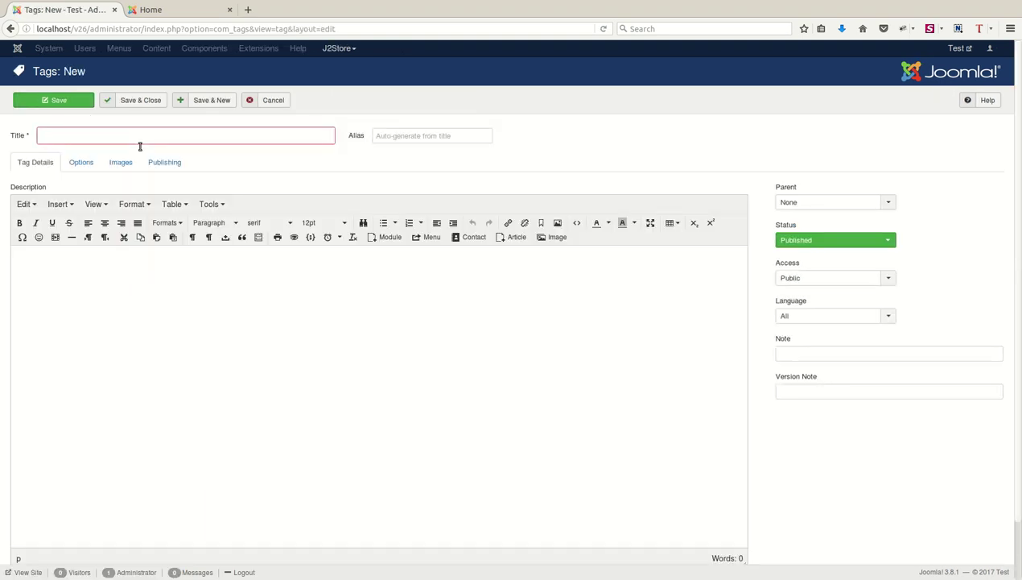
{"action": "type", "text": "Adidas"}
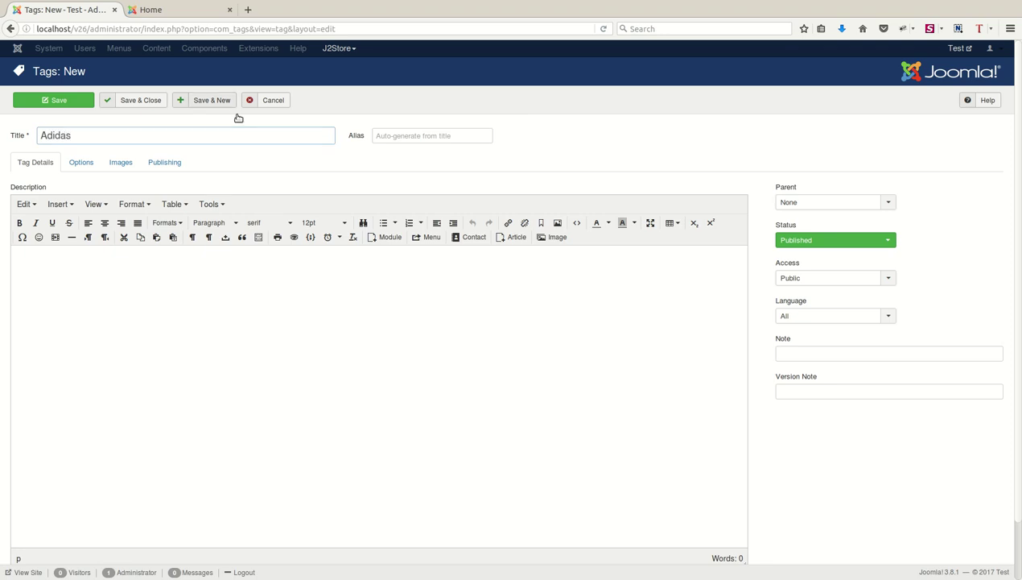
{"action": "left_click", "coordinate": [210, 101]}
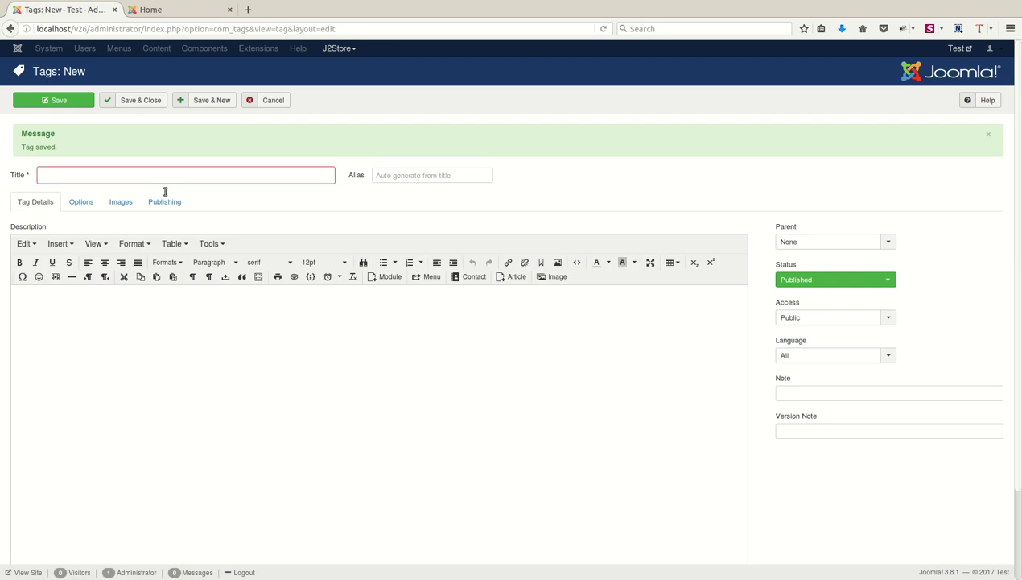
{"action": "type", "text": "Fastrack"}
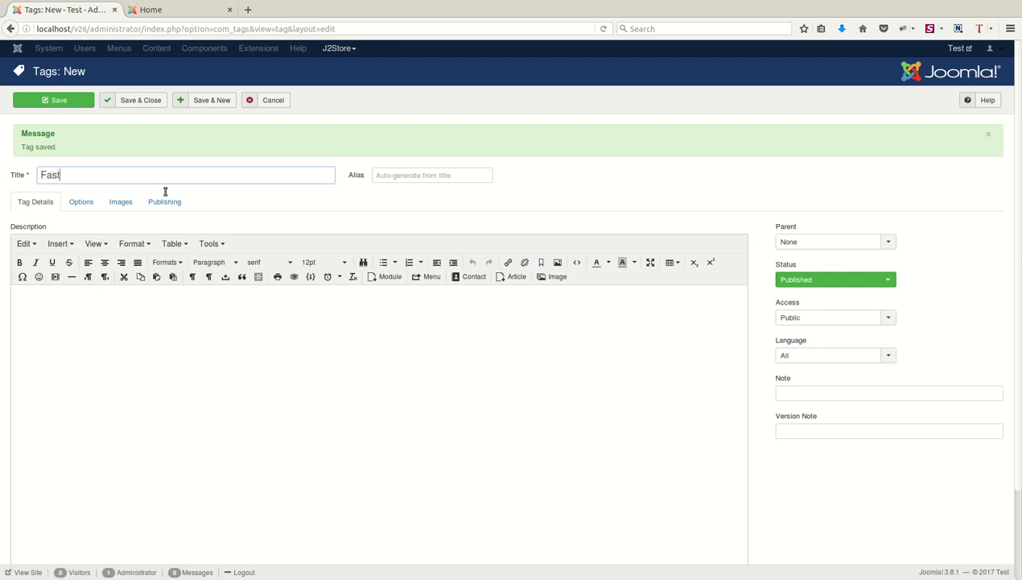
{"action": "left_click", "coordinate": [161, 105]}
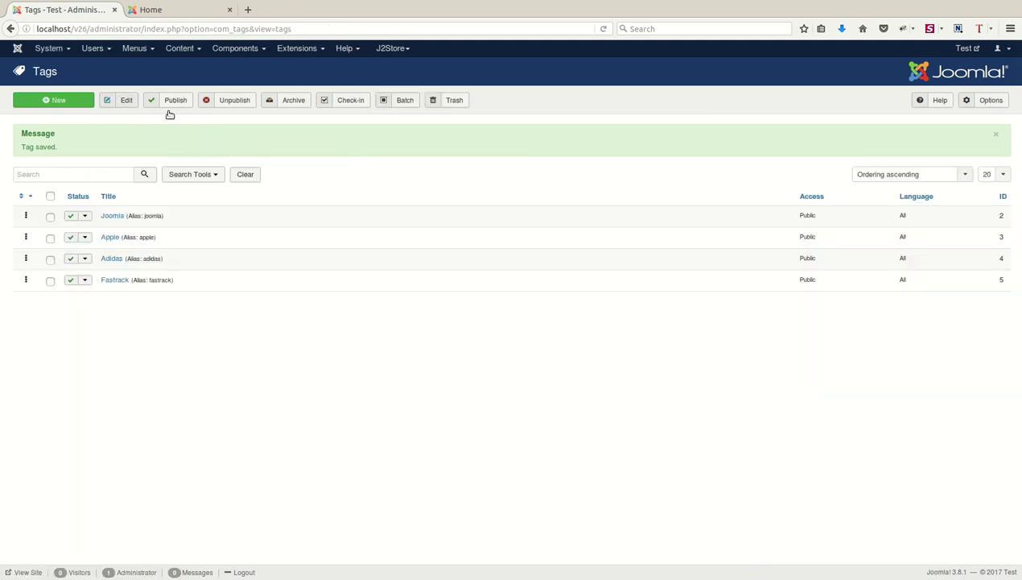
Create a new article titled Iphone and assign it the Apple tag.
{"action": "left_click", "coordinate": [182, 48]}
{"action": "mouse_move", "coordinate": [216, 67]}
{"action": "left_click", "coordinate": [284, 67]}
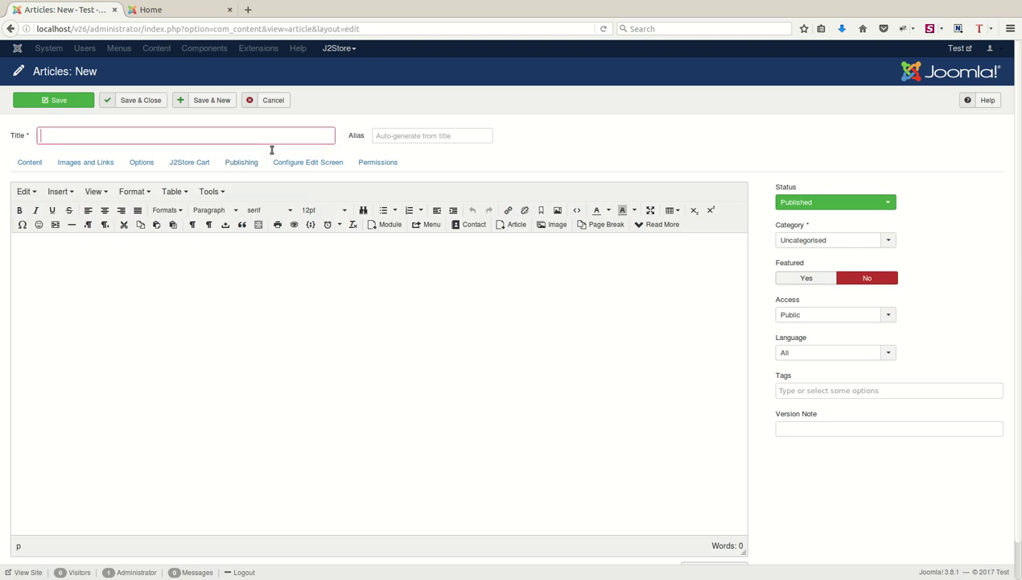
{"action": "type", "text": "Phon"}
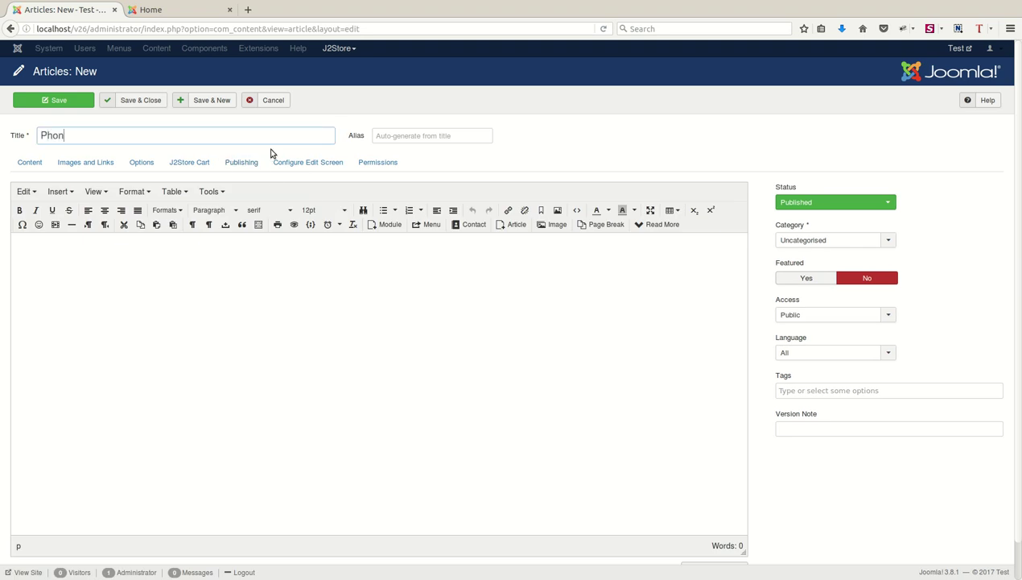
{"action": "key", "text": "BackSpace"}
{"action": "key", "text": "BackSpace"}
{"action": "key", "text": "BackSpace"}
{"action": "key", "text": "BackSpace"}
{"action": "type", "text": "Iphone"}
{"action": "left_click", "coordinate": [855, 400]}
{"action": "left_click", "coordinate": [841, 419]}
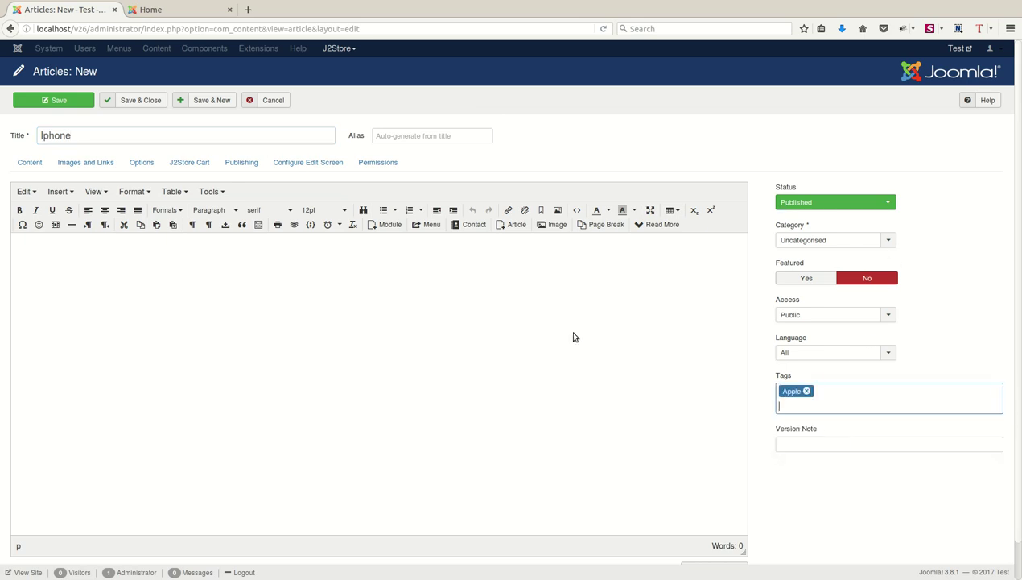
Treat the Iphone article as a Simple product and save it with a regular price of $160, starting another article.
{"action": "left_click", "coordinate": [252, 234]}
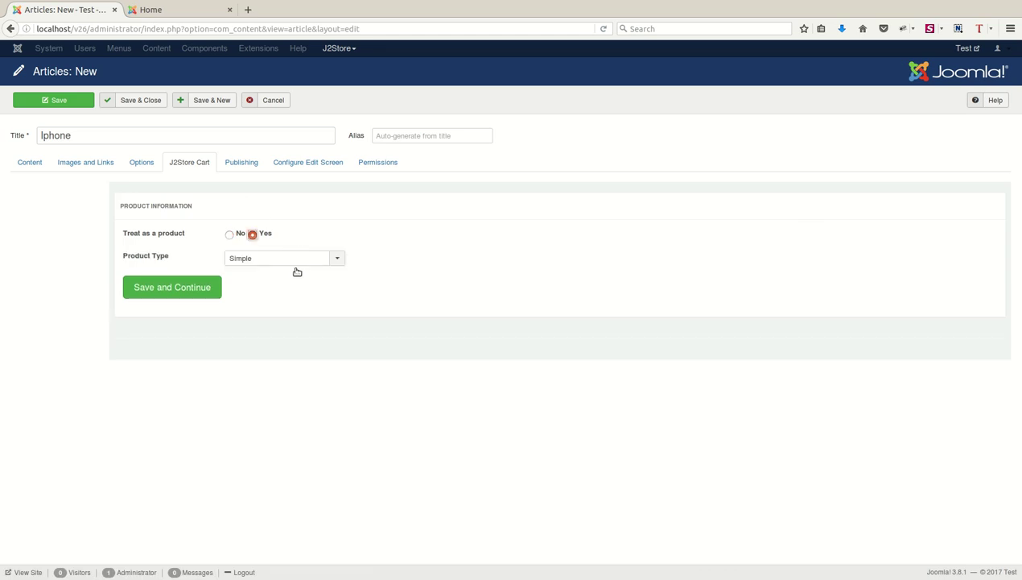
{"action": "left_click", "coordinate": [232, 294]}
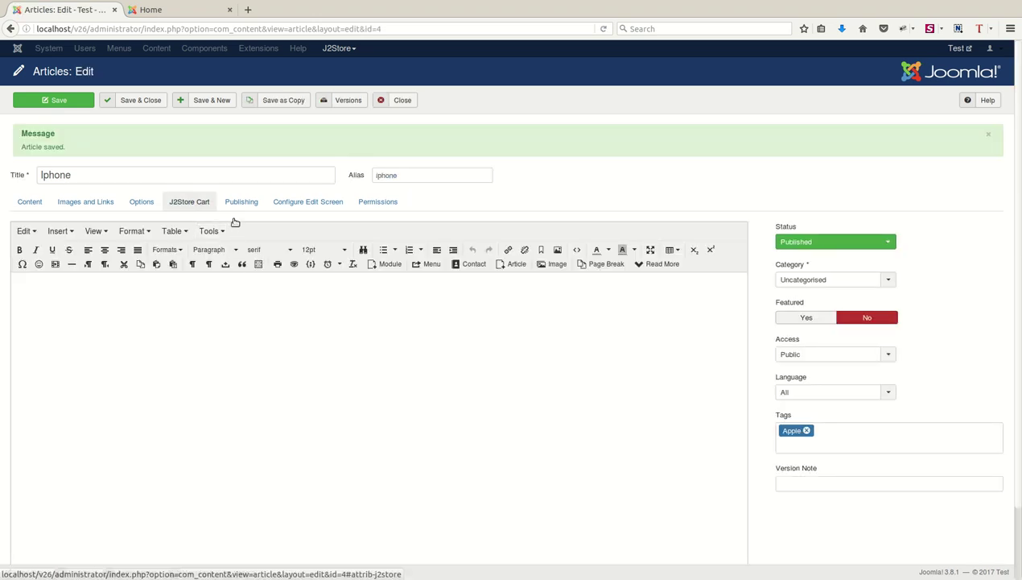
{"action": "left_click", "coordinate": [234, 220]}
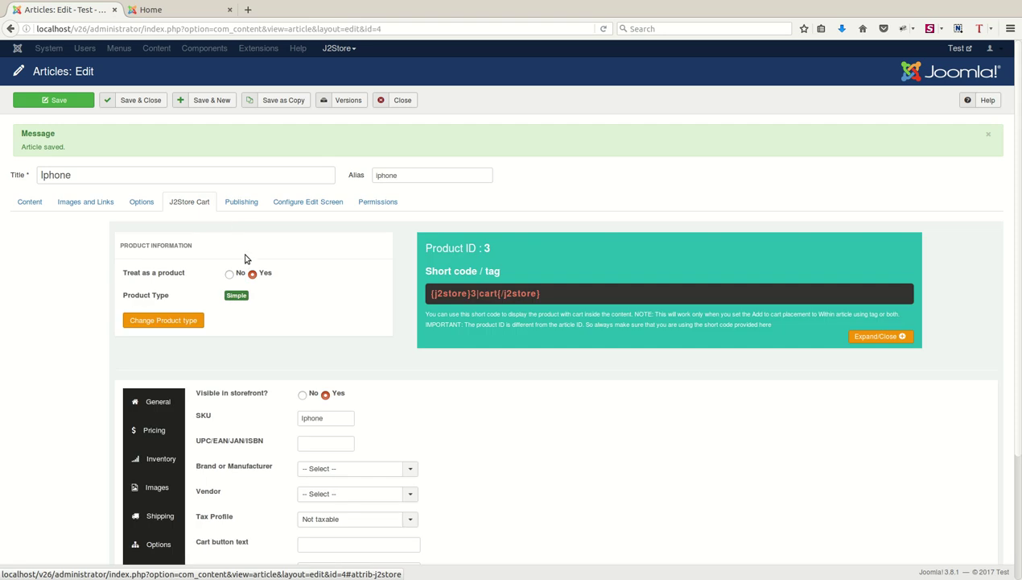
{"action": "scroll", "coordinate": [267, 331], "scroll_direction": "down", "scroll_amount": 3}
{"action": "left_click", "coordinate": [154, 336]}
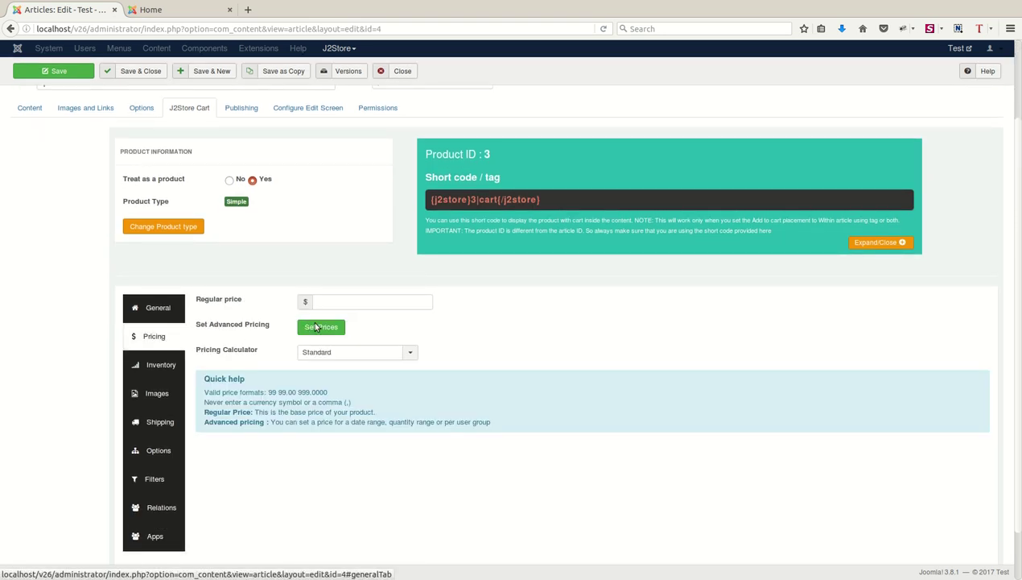
{"action": "left_click", "coordinate": [346, 303]}
{"action": "type", "text": "160"}
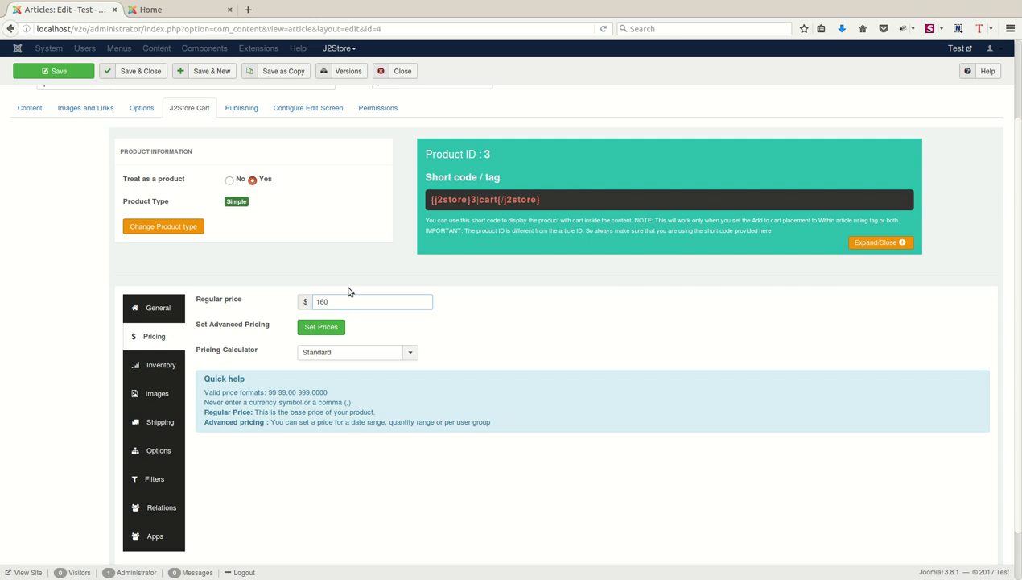
{"action": "key", "text": "Return"}
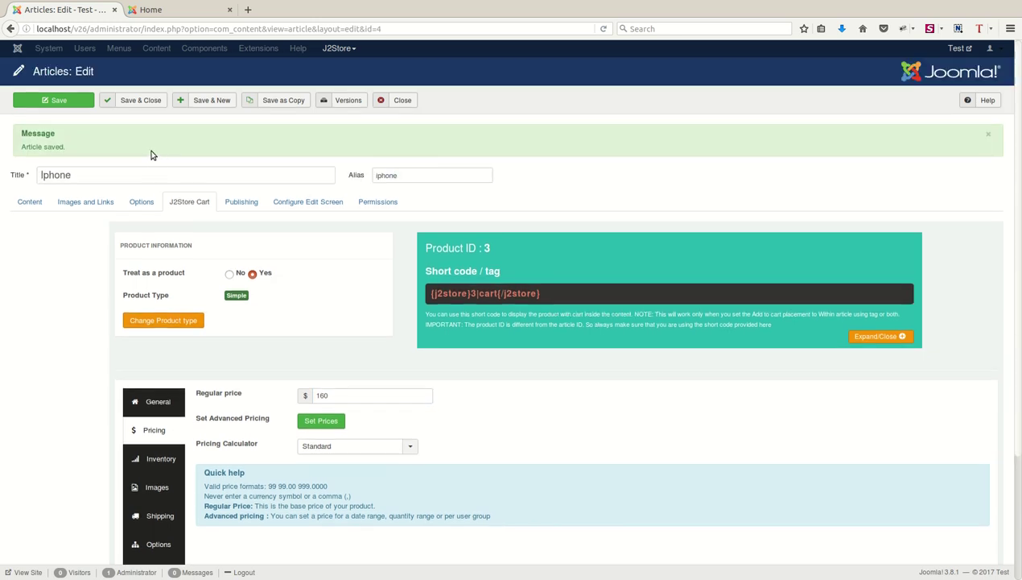
{"action": "left_click", "coordinate": [222, 102]}
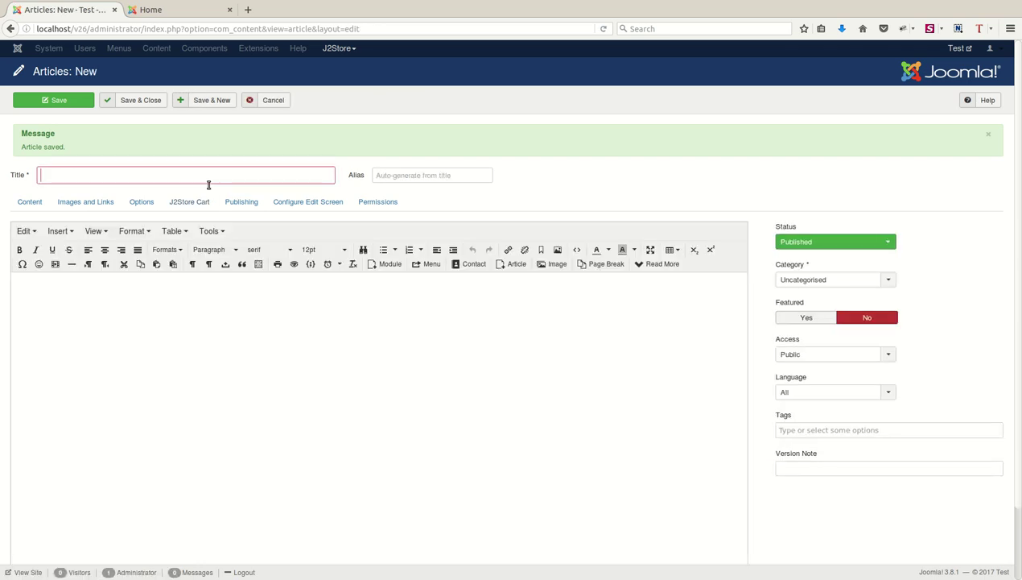
Title the new article Ipad and assign it the Apple tag.
{"action": "type", "text": "Ipad"}
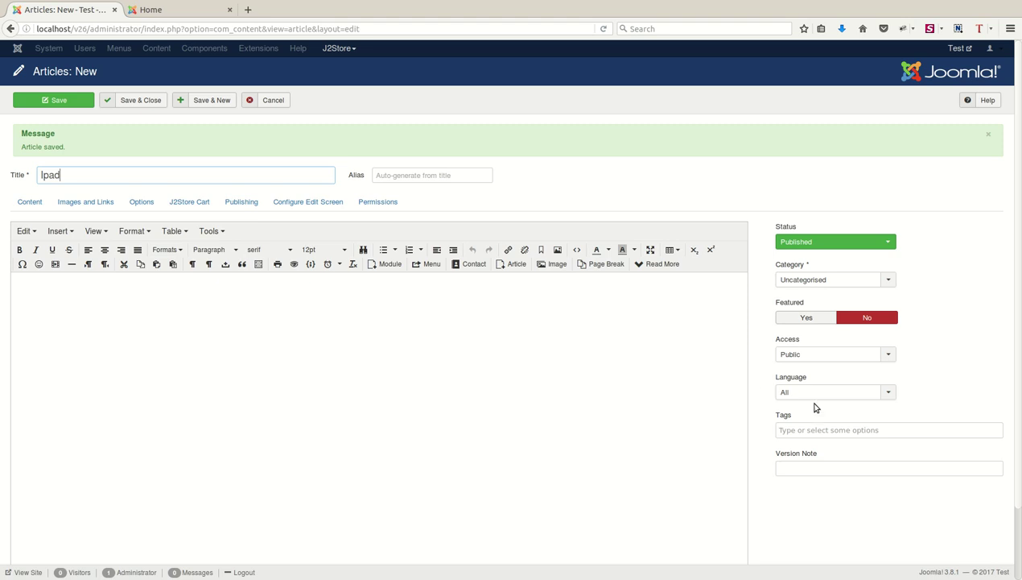
{"action": "left_click", "coordinate": [853, 430]}
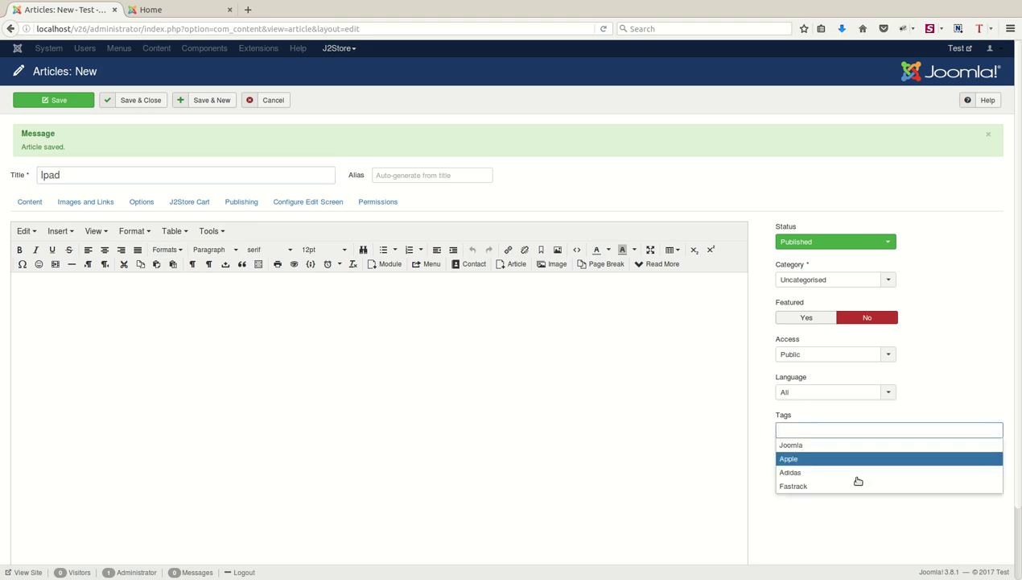
{"action": "left_click", "coordinate": [858, 481]}
Treat the Ipad article as a Simple product and save it with a regular price of $150, starting another article.
{"action": "left_click", "coordinate": [205, 204]}
{"action": "left_click", "coordinate": [252, 274]}
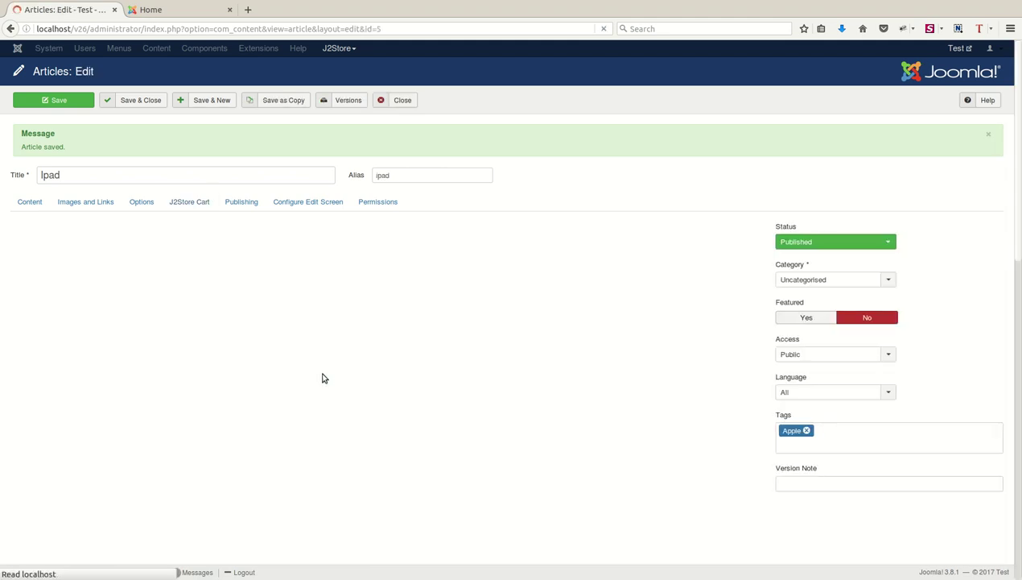
{"action": "left_click", "coordinate": [202, 205]}
{"action": "left_click", "coordinate": [154, 430]}
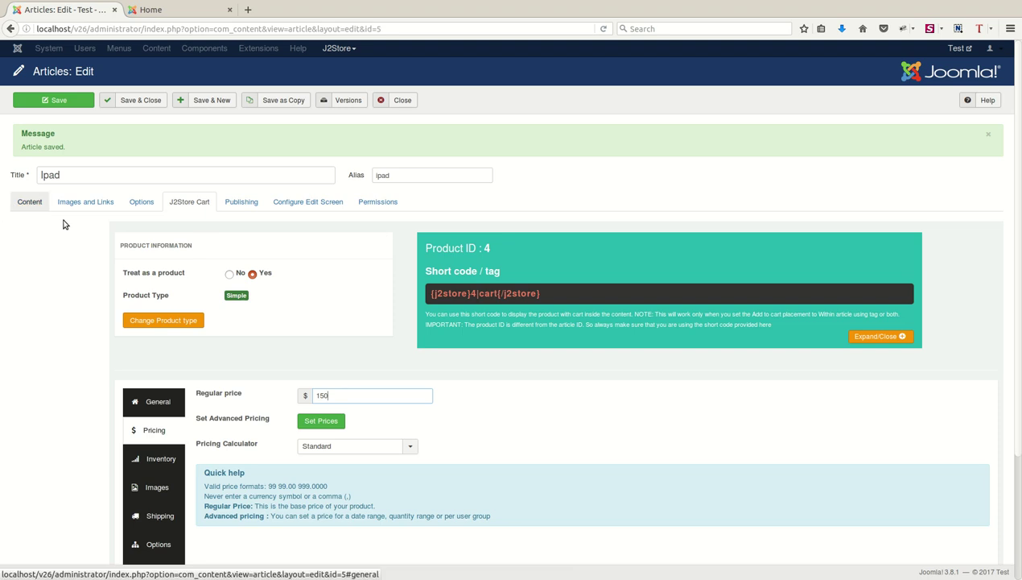
{"action": "left_click", "coordinate": [141, 400]}
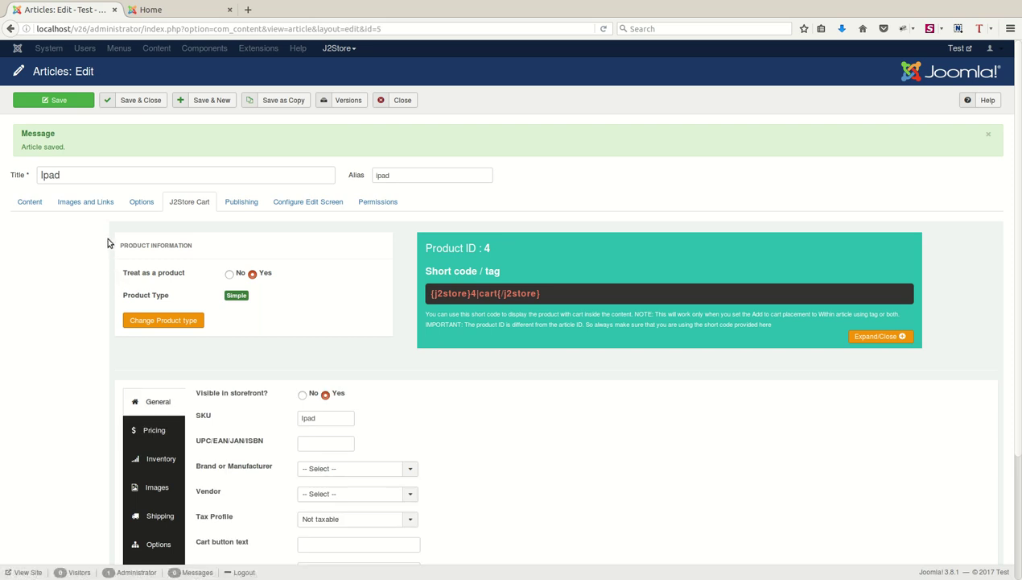
{"action": "left_click", "coordinate": [30, 201]}
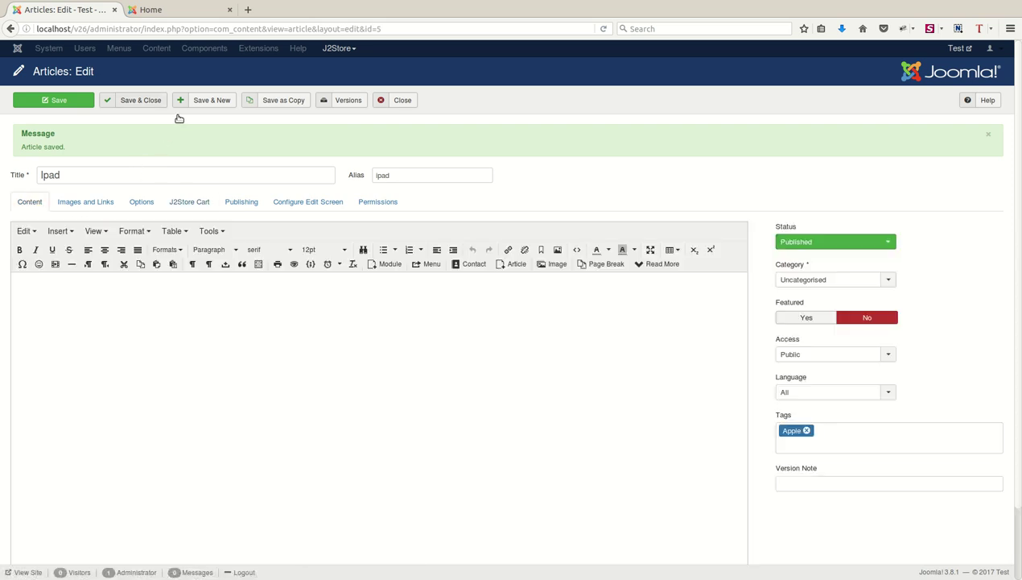
{"action": "left_click", "coordinate": [206, 100]}
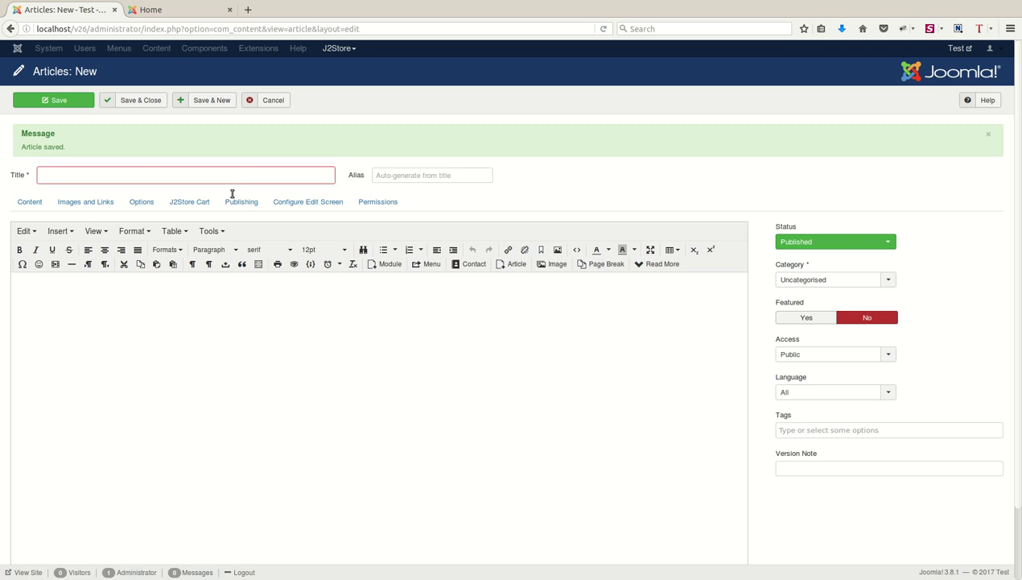
Title the new article Full sleev tshirt and assign it the Adidas tag.
{"action": "type", "text": "Full slevv ts"}
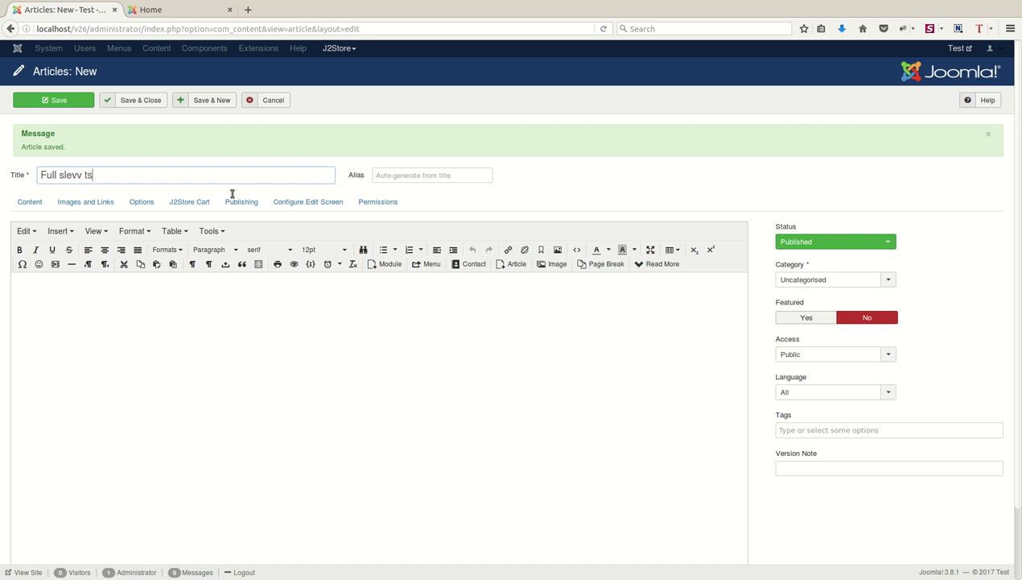
{"action": "type", "text": "hirt"}
{"action": "key", "text": "Left"}
{"action": "key", "text": "Left"}
{"action": "key", "text": "Left"}
{"action": "key", "text": "Left"}
{"action": "key", "text": "Left"}
{"action": "key", "text": "Left"}
{"action": "key", "text": "Left"}
{"action": "key", "text": "Left"}
{"action": "key", "text": "BackSpace"}
{"action": "type", "text": "e"}
{"action": "left_click", "coordinate": [895, 443]}
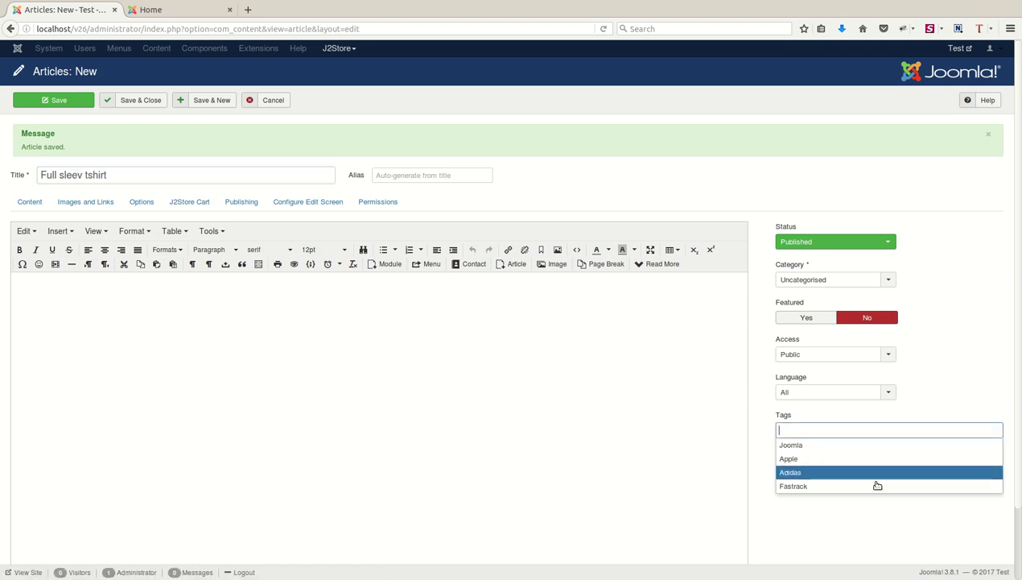
{"action": "left_click", "coordinate": [873, 480]}
Treat the Full sleev tshirt article as a Simple product and save it with a regular price of $25, starting another article.
{"action": "left_click", "coordinate": [192, 202]}
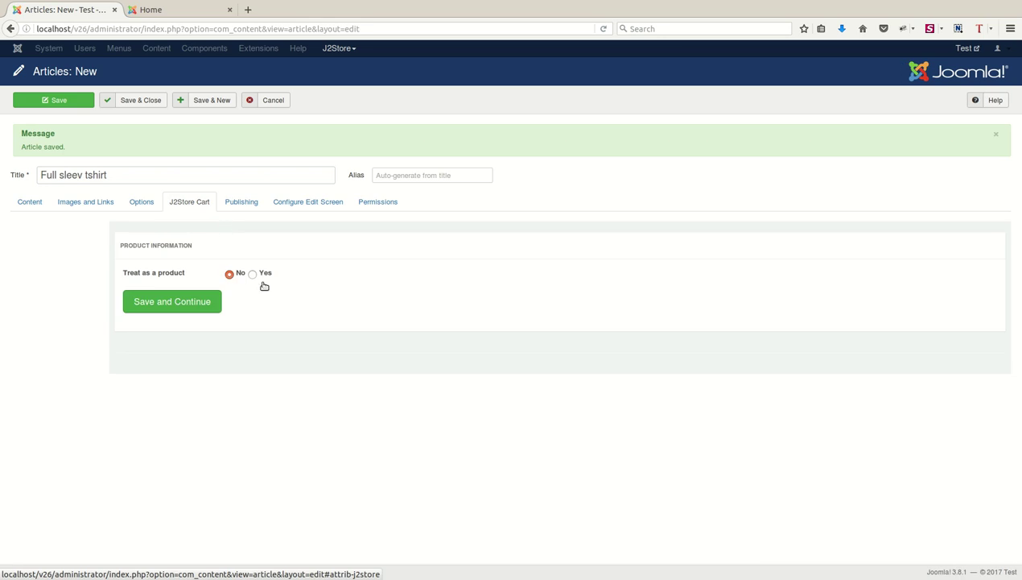
{"action": "left_click", "coordinate": [253, 273]}
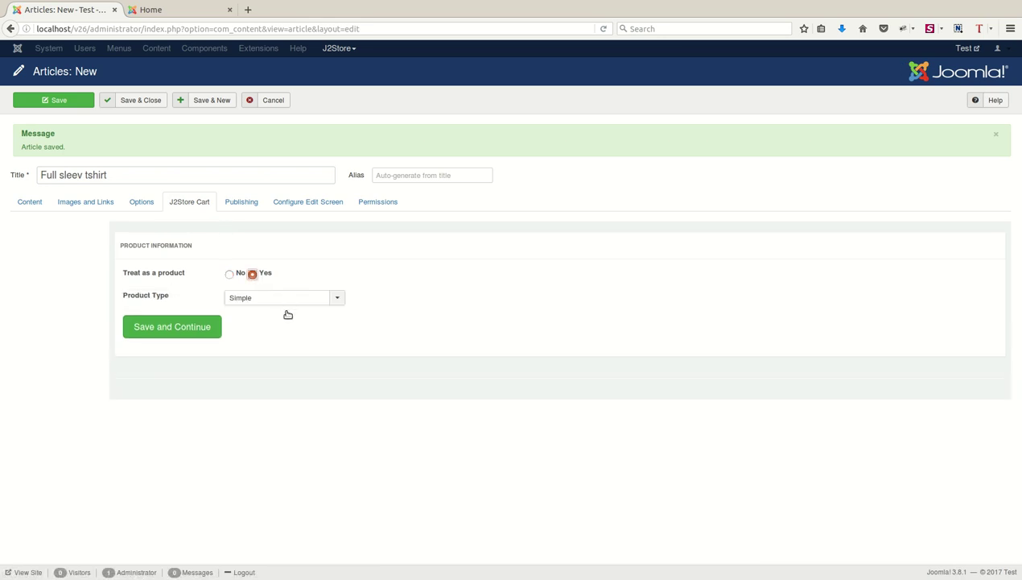
{"action": "left_click", "coordinate": [221, 335]}
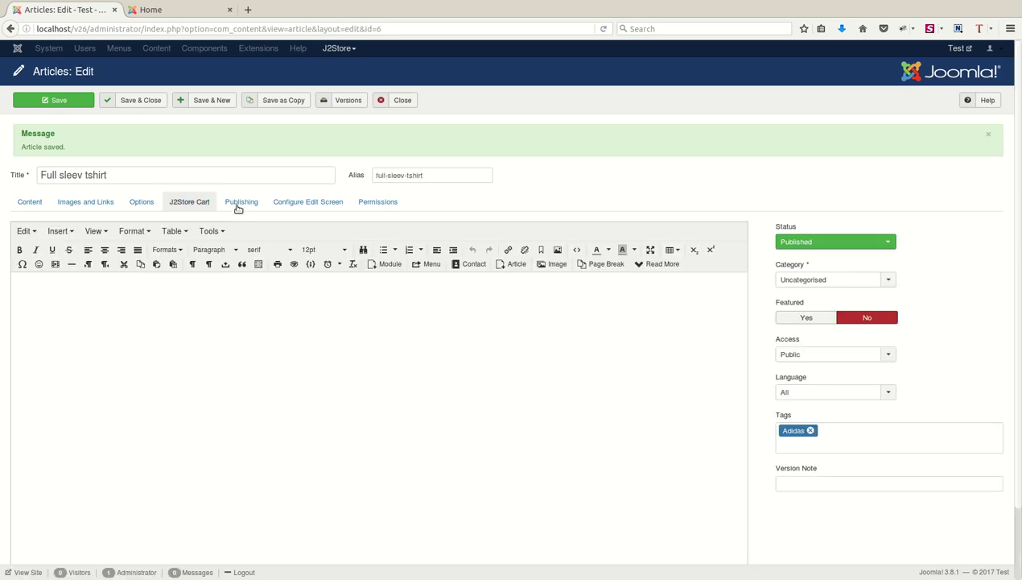
{"action": "left_click", "coordinate": [189, 201]}
{"action": "left_click", "coordinate": [157, 430]}
{"action": "left_click", "coordinate": [354, 402]}
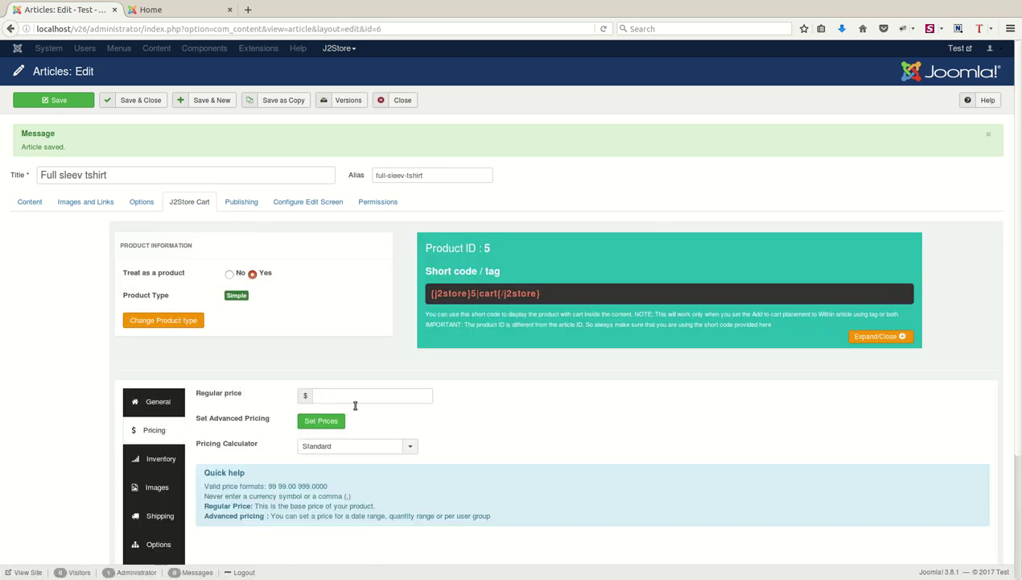
{"action": "type", "text": "25"}
{"action": "key", "text": "Return"}
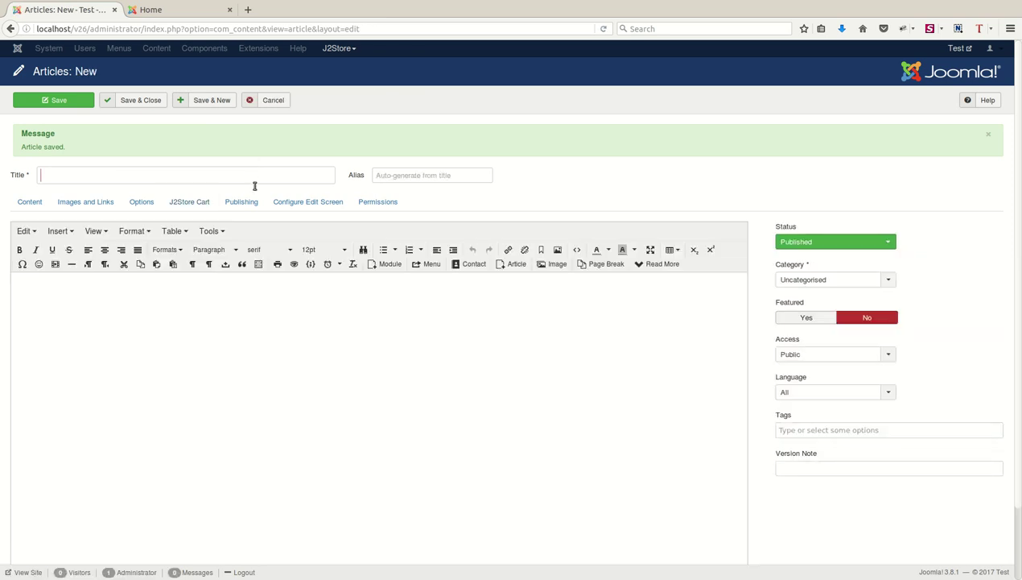
Title the new article Half sleev and assign it the Adidas tag.
{"action": "left_click", "coordinate": [254, 182]}
{"action": "type", "text": "Half sleev"}
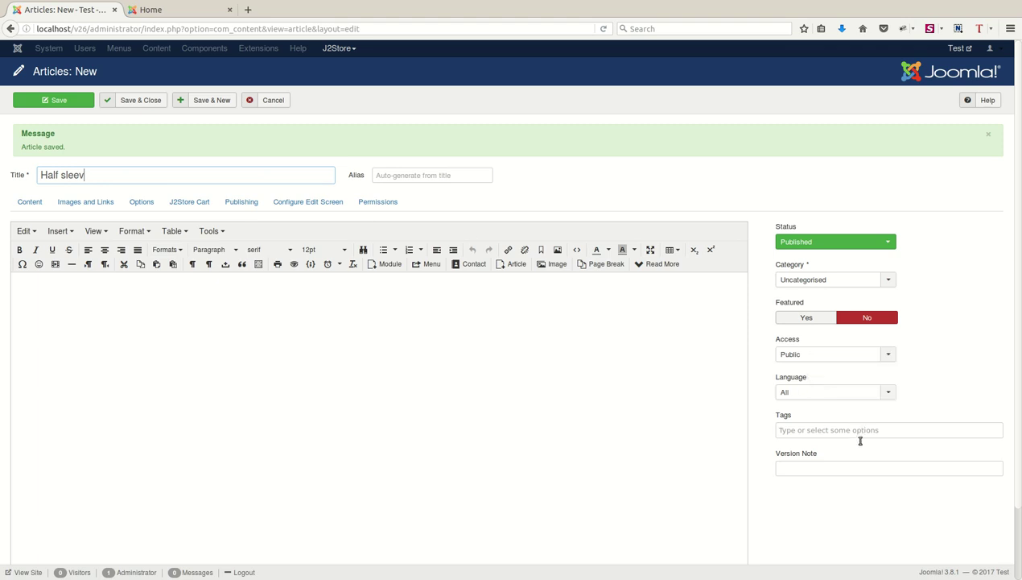
{"action": "left_click", "coordinate": [858, 431]}
{"action": "left_click", "coordinate": [844, 475]}
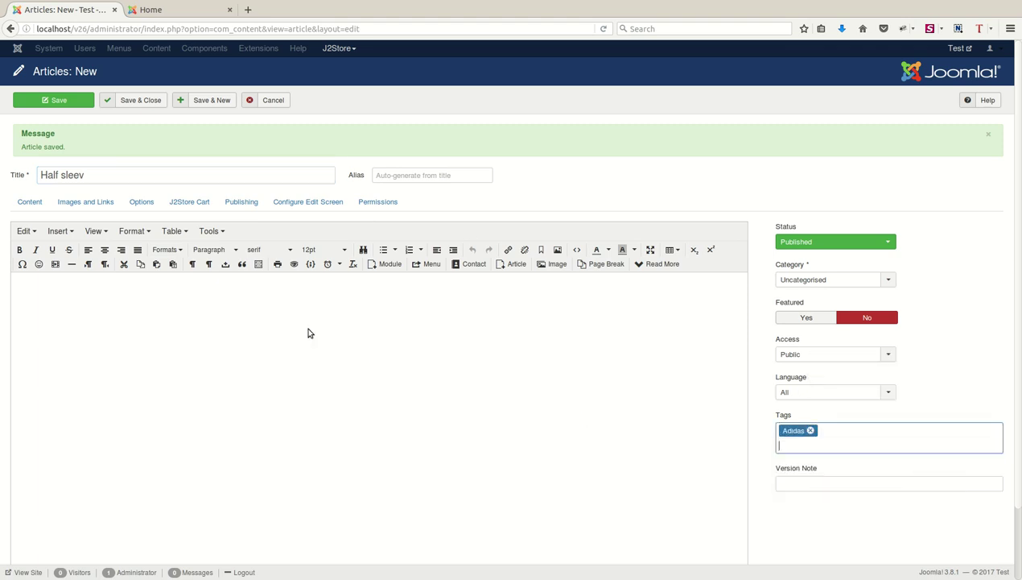
Treat the Half sleev article as a Simple product and save it with a regular price of $10, starting another article.
{"action": "left_click", "coordinate": [211, 206]}
{"action": "left_click", "coordinate": [266, 275]}
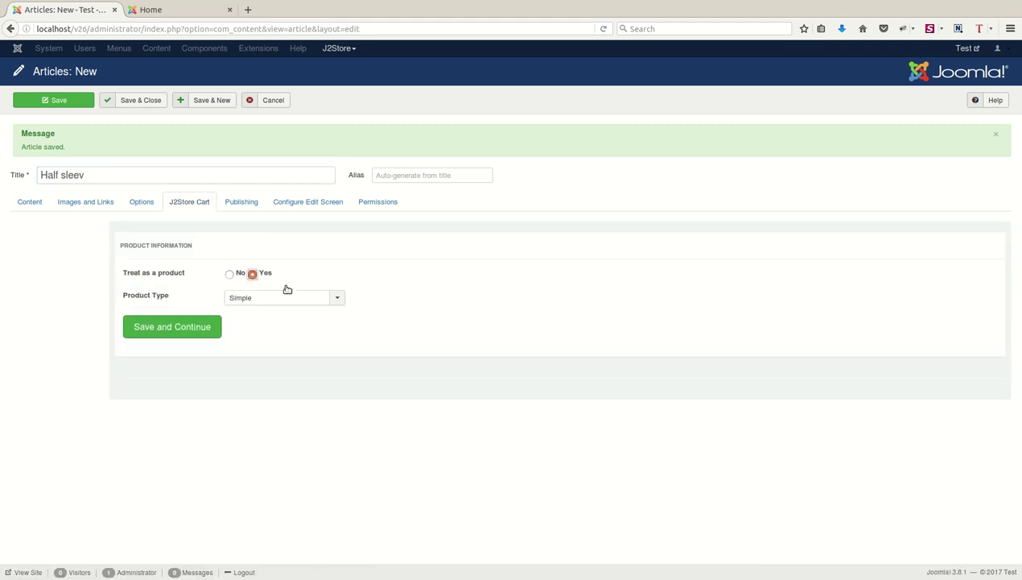
{"action": "left_click", "coordinate": [241, 336]}
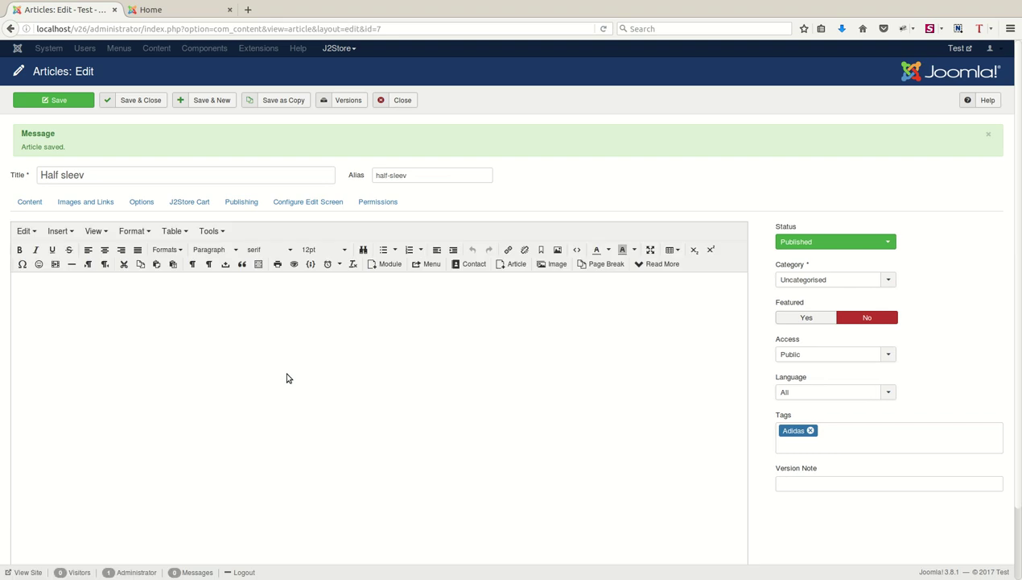
{"action": "left_click", "coordinate": [189, 201]}
{"action": "left_click", "coordinate": [165, 430]}
{"action": "left_click", "coordinate": [371, 405]}
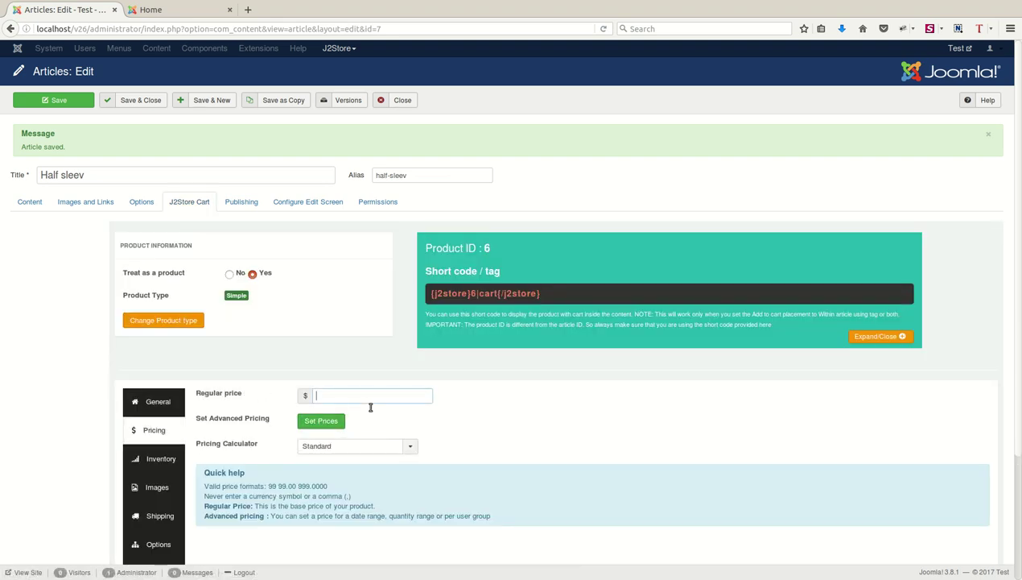
{"action": "type", "text": "10"}
{"action": "left_click", "coordinate": [45, 203]}
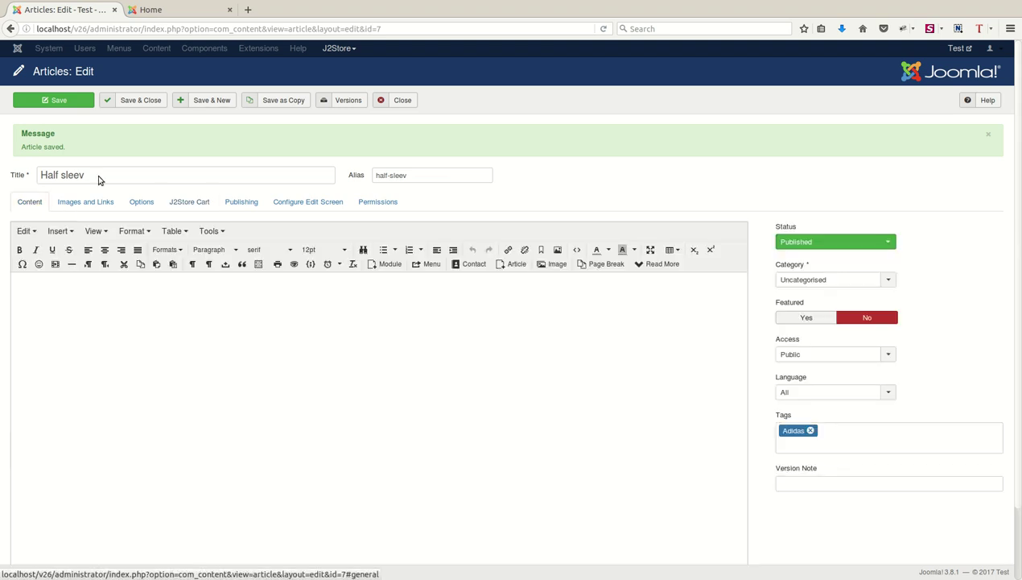
{"action": "left_click", "coordinate": [233, 119]}
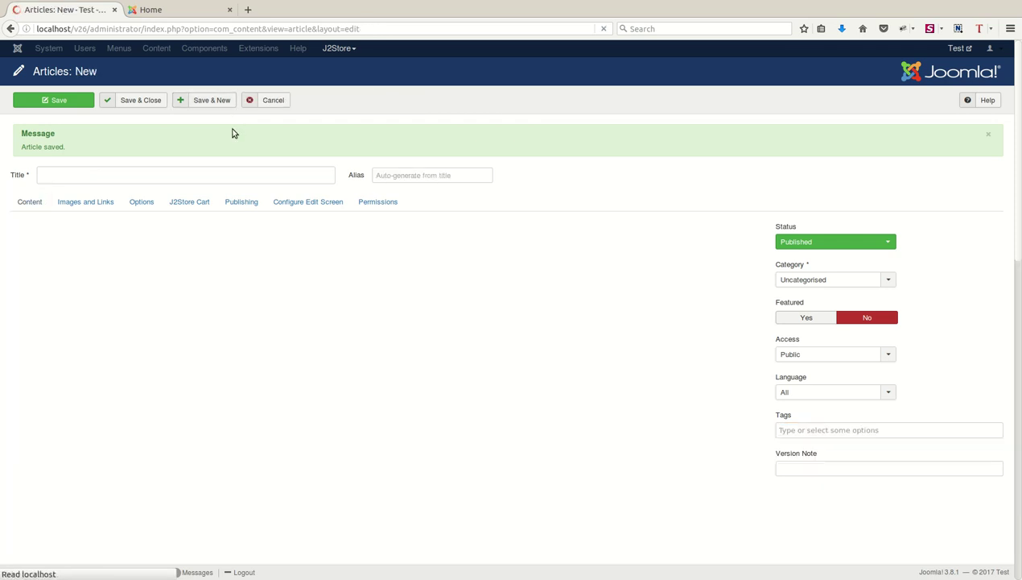
Title the new article Watch for women and assign it the Fastrack tag.
{"action": "left_click", "coordinate": [250, 176]}
{"action": "type", "text": "Watch for"}
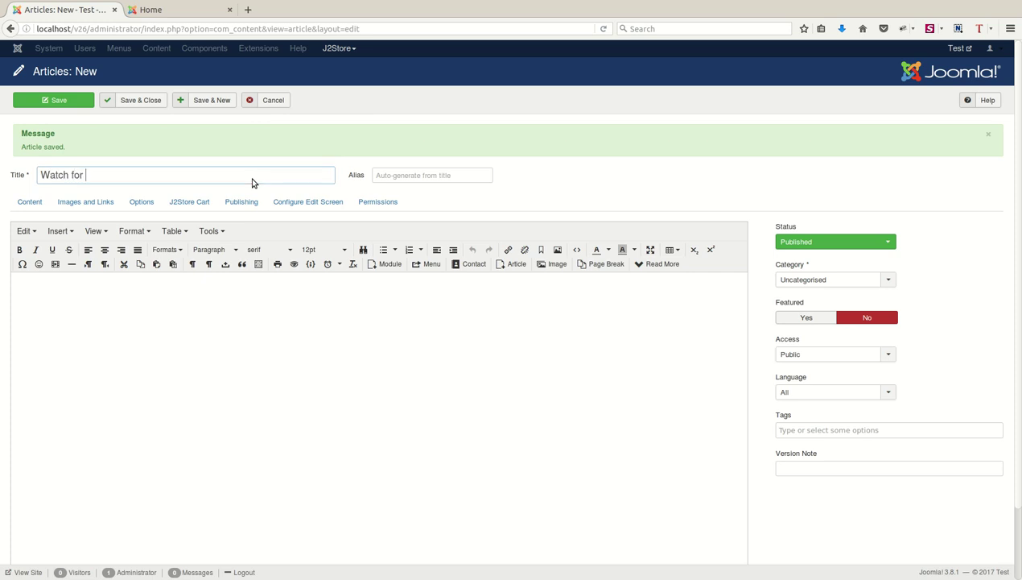
{"action": "type", "text": " mo"}
{"action": "key", "text": "BackSpace"}
{"action": "key", "text": "BackSpace"}
{"action": "type", "text": "wom"}
{"action": "left_click", "coordinate": [844, 439]}
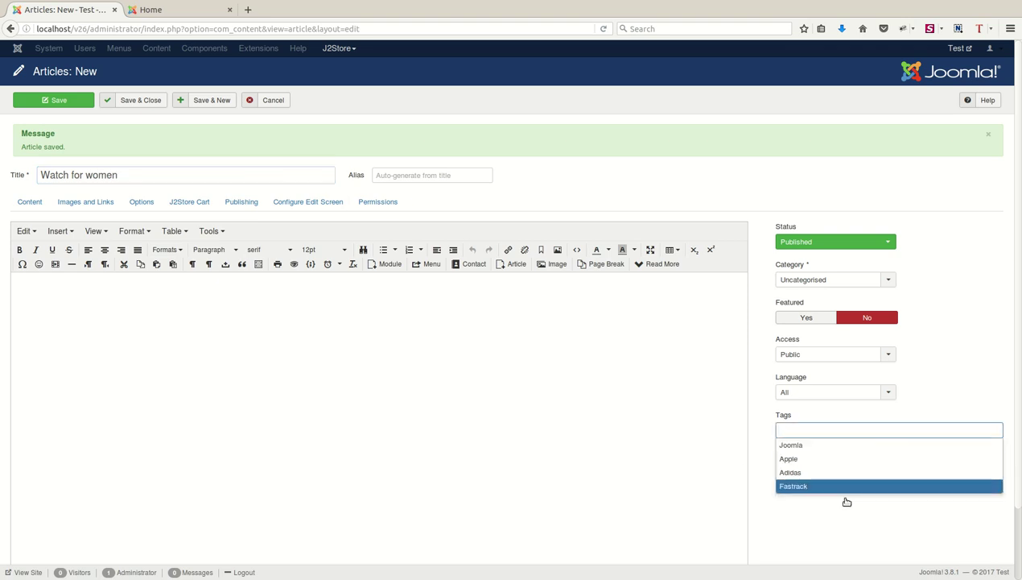
{"action": "left_click", "coordinate": [835, 491]}
Treat the Watch for women article as a Simple product and save it with a regular price of $50, starting another article.
{"action": "left_click", "coordinate": [189, 202]}
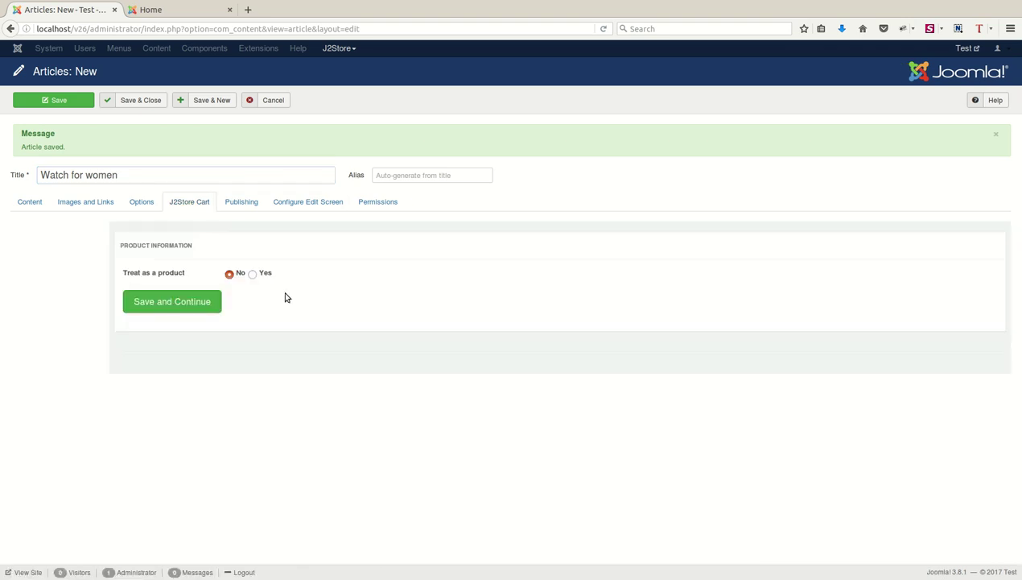
{"action": "left_click", "coordinate": [252, 273]}
{"action": "left_click", "coordinate": [233, 336]}
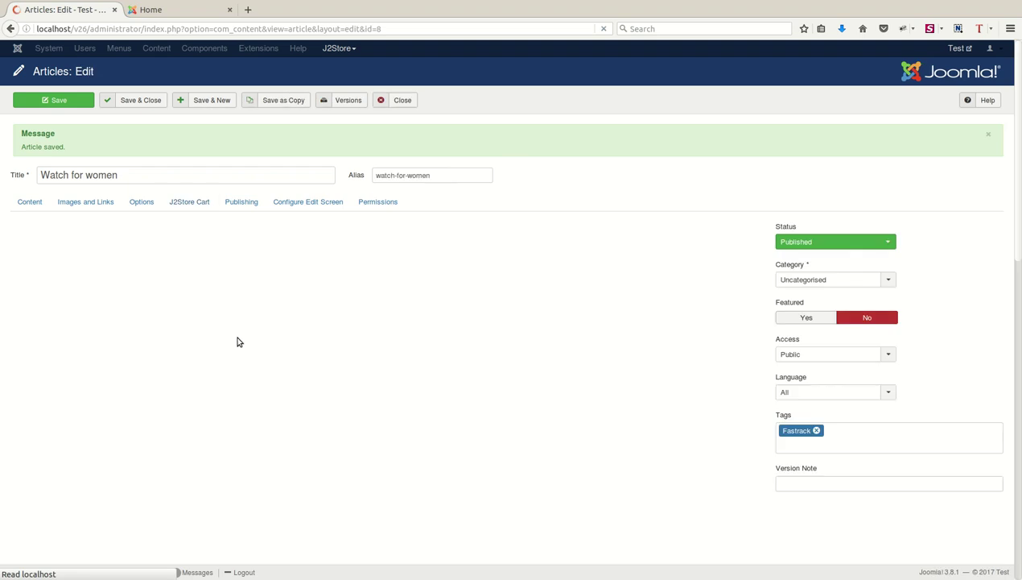
{"action": "left_click", "coordinate": [161, 430]}
{"action": "left_click", "coordinate": [362, 406]}
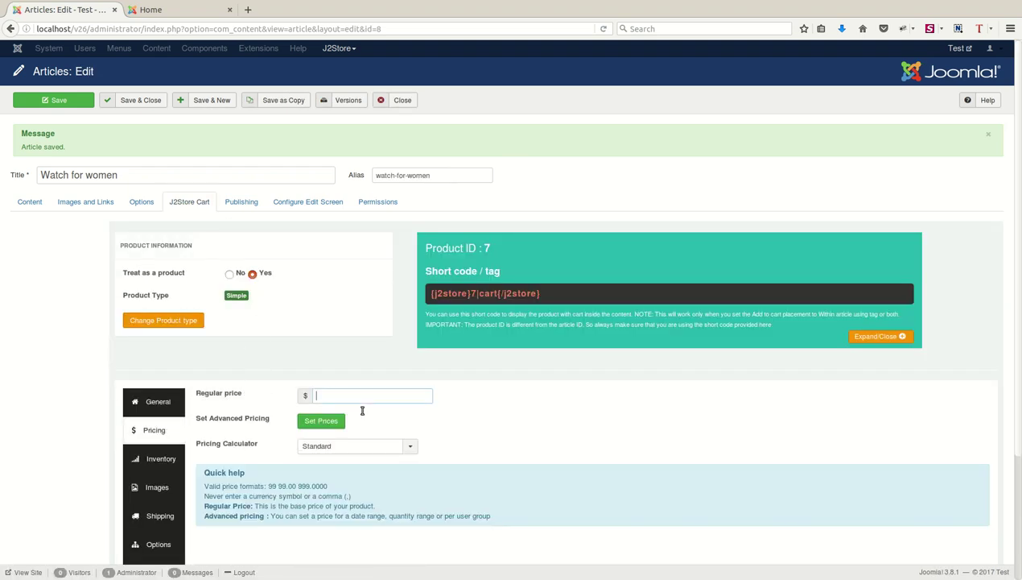
{"action": "type", "text": "50"}
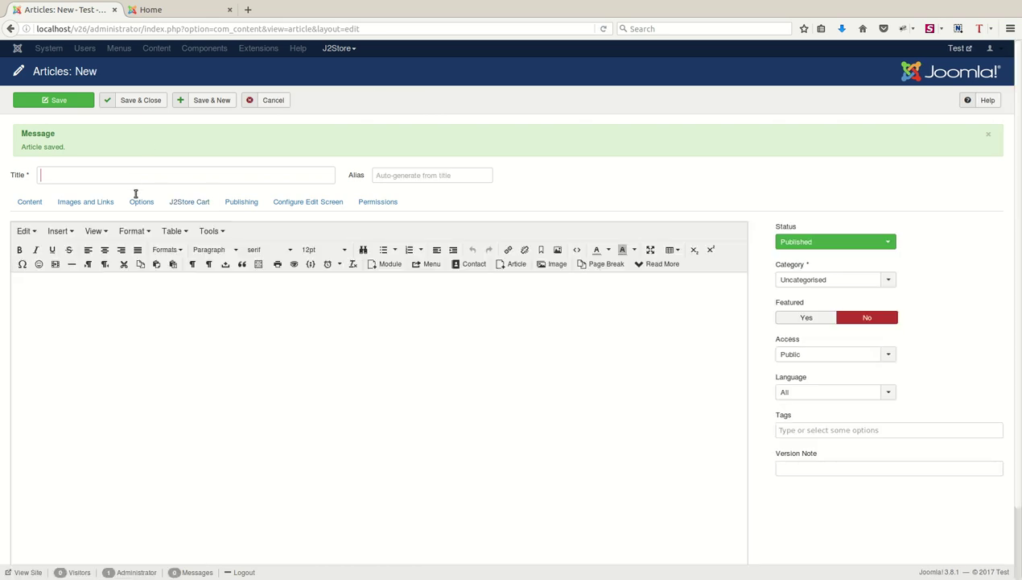
Title the new article Watch for men and assign it the Fastrack tag.
{"action": "type", "text": "Watch for men"}
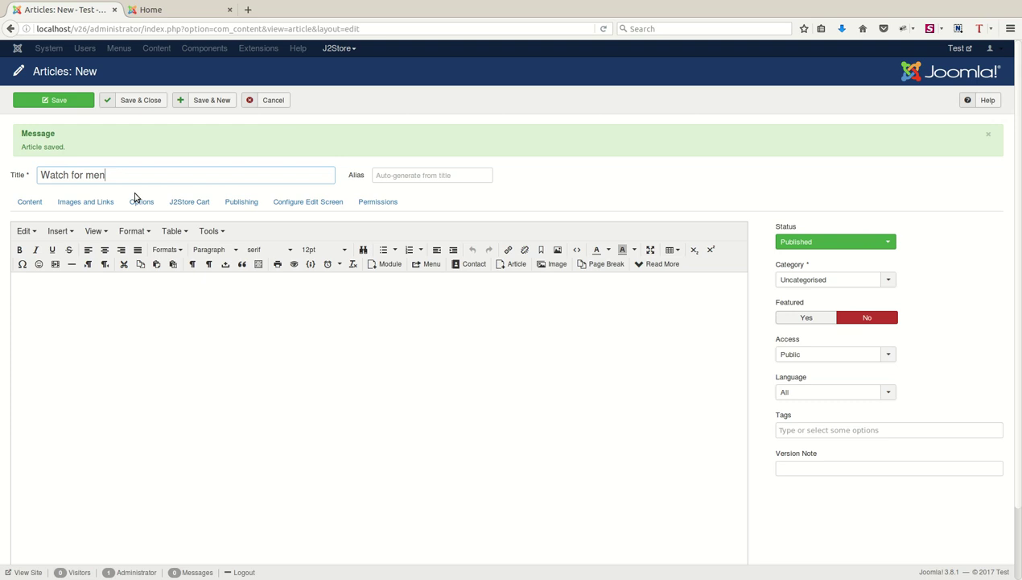
{"action": "left_click", "coordinate": [859, 433]}
{"action": "left_click", "coordinate": [861, 486]}
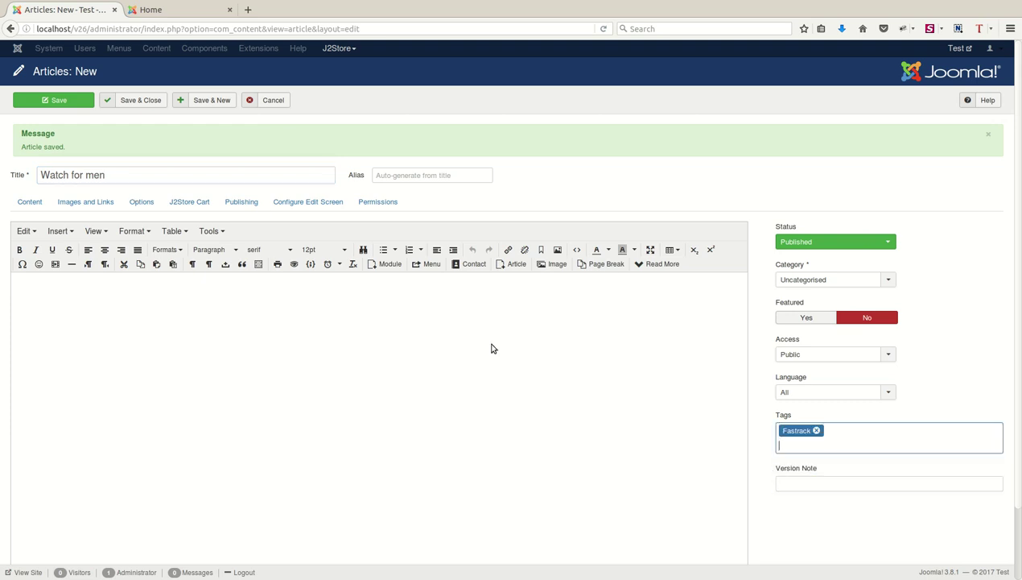
Treat the Watch for men article as a Simple product, set its regular price to $45, and save and close it.
{"action": "left_click", "coordinate": [205, 205]}
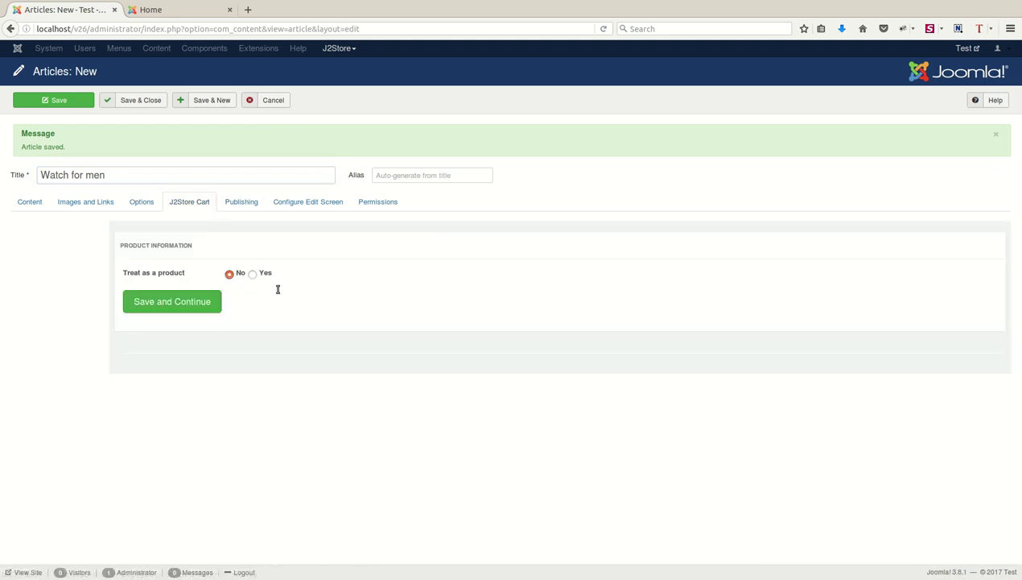
{"action": "left_click", "coordinate": [254, 273]}
{"action": "left_click", "coordinate": [288, 298]}
{"action": "left_click", "coordinate": [288, 314]}
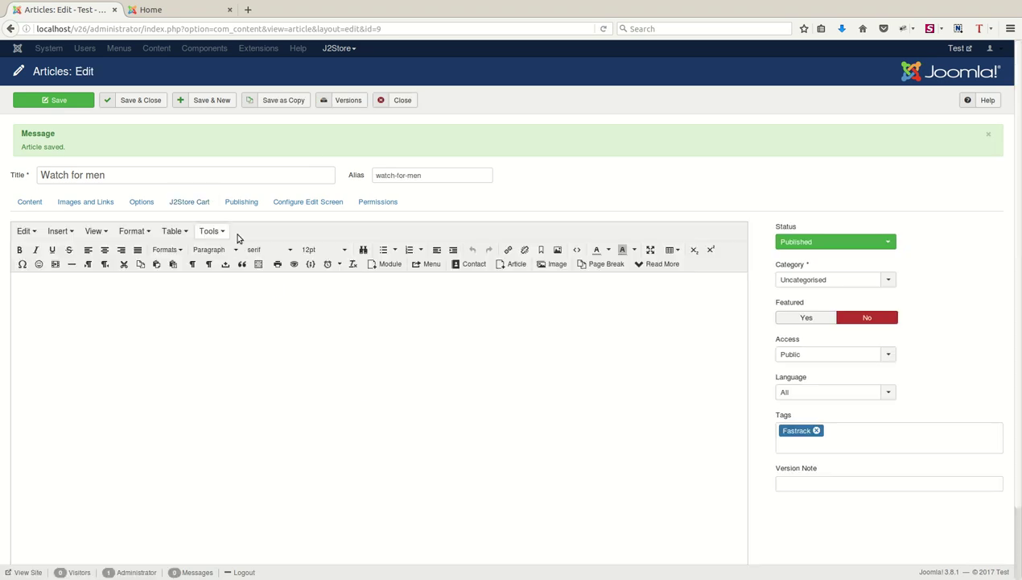
{"action": "left_click", "coordinate": [198, 204]}
{"action": "left_click", "coordinate": [212, 431]}
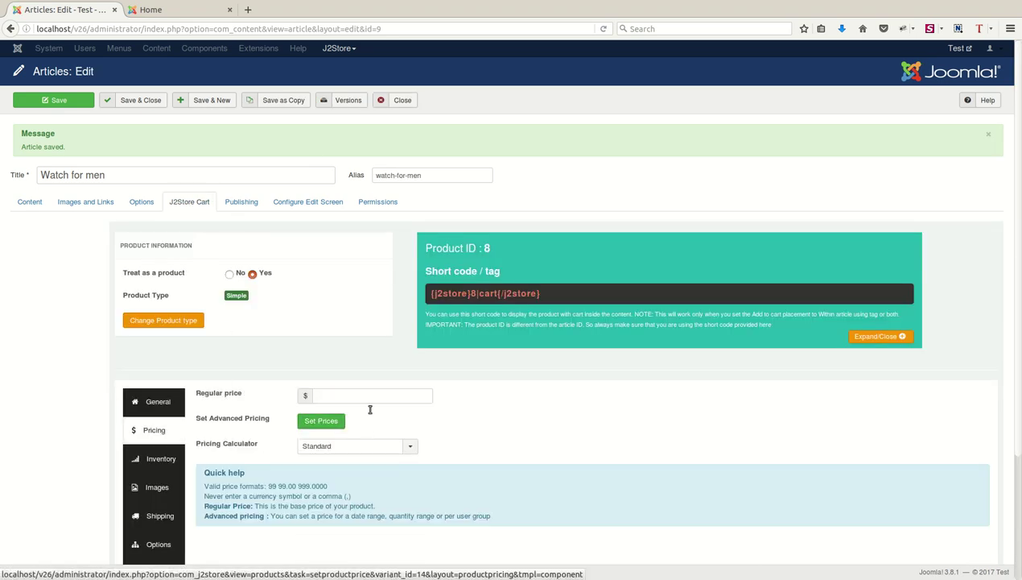
{"action": "left_click", "coordinate": [368, 400]}
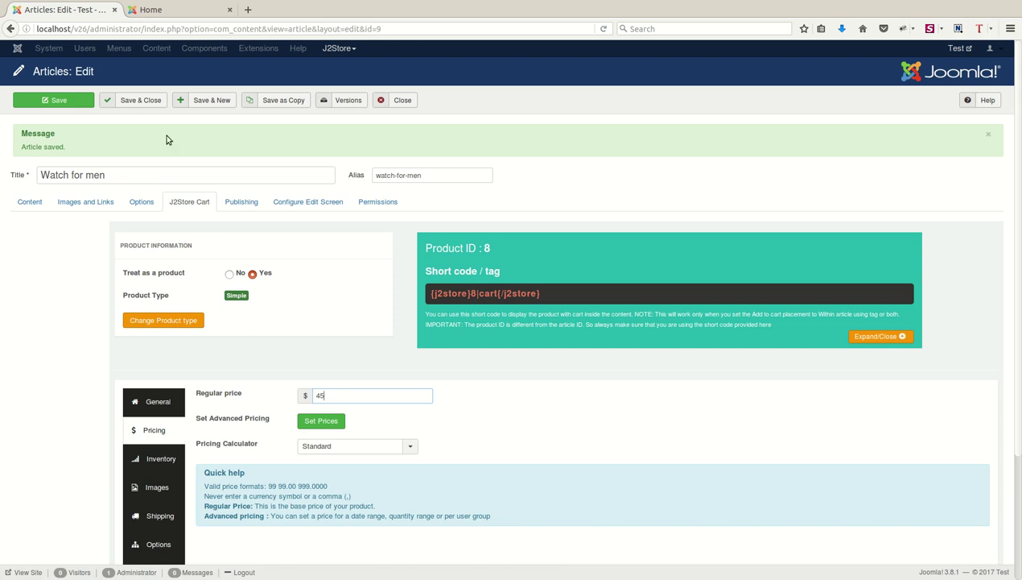
{"action": "left_click", "coordinate": [162, 110]}
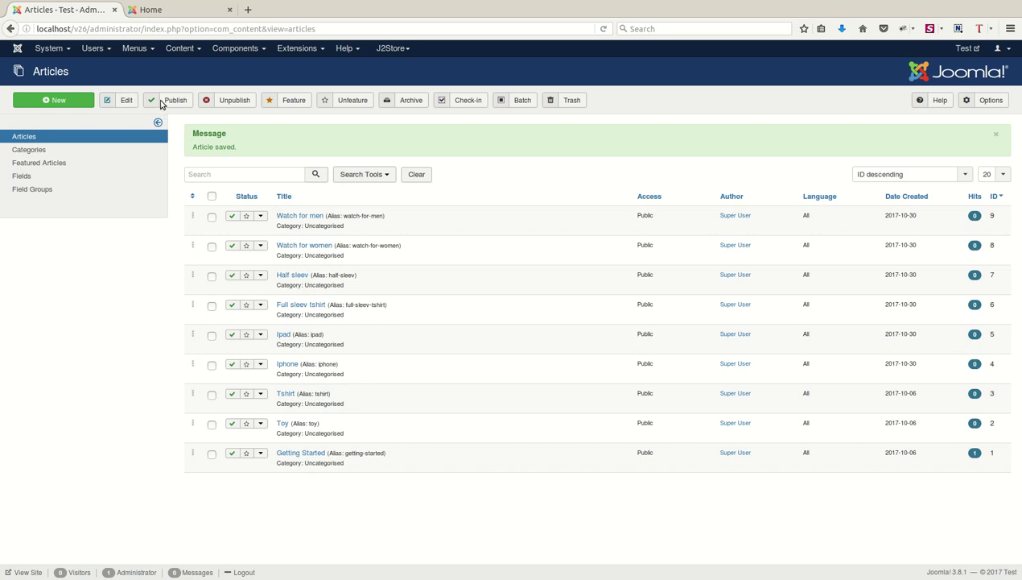
Create a new menu item titled Apple with the J2Store product tags menu item type.
{"action": "left_click", "coordinate": [136, 48]}
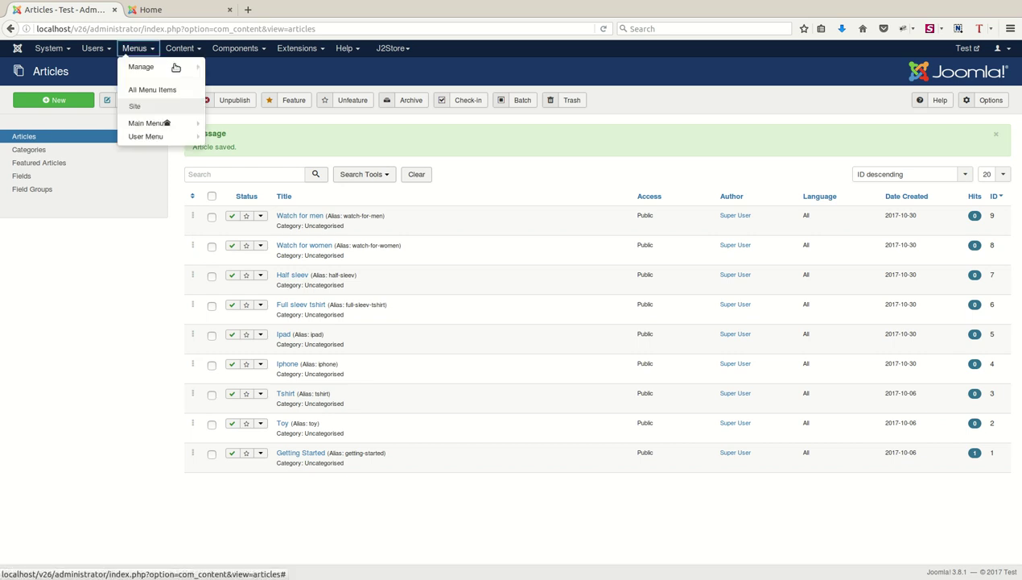
{"action": "left_click", "coordinate": [177, 93]}
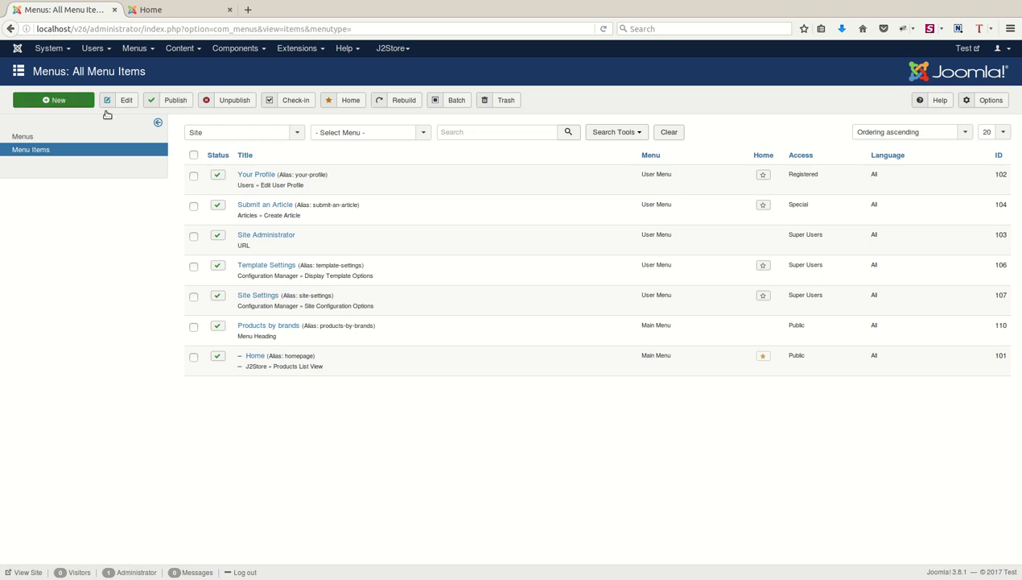
{"action": "left_click", "coordinate": [106, 112]}
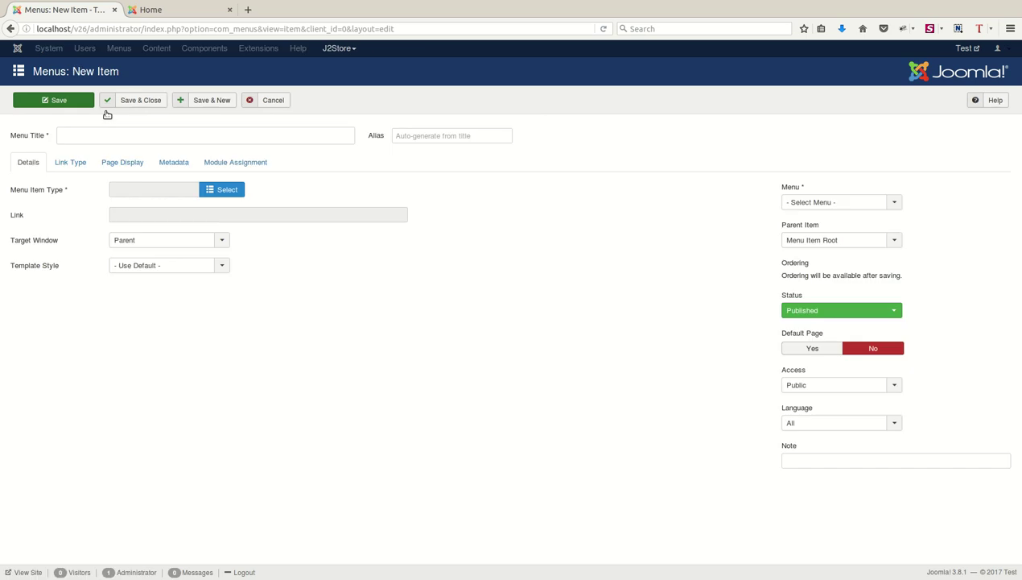
{"action": "left_click", "coordinate": [140, 138]}
{"action": "type", "text": "Apple"}
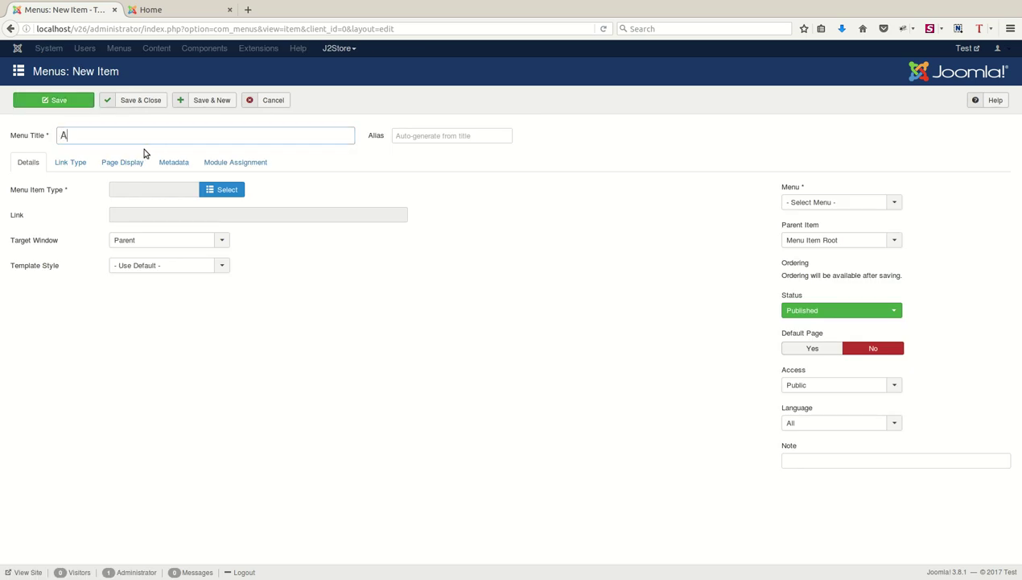
{"action": "left_click", "coordinate": [236, 194]}
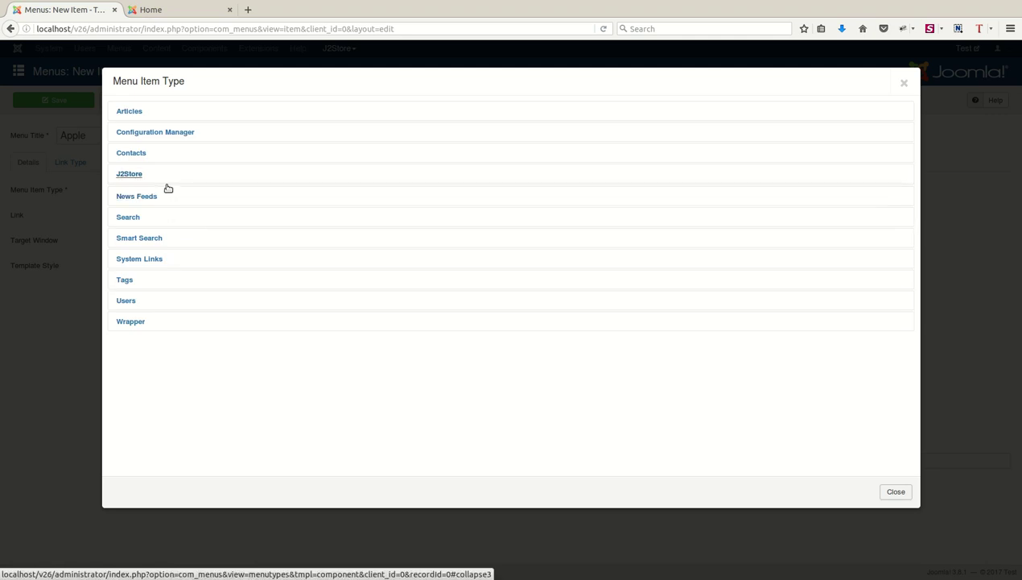
{"action": "left_click", "coordinate": [165, 180]}
{"action": "left_click", "coordinate": [182, 215]}
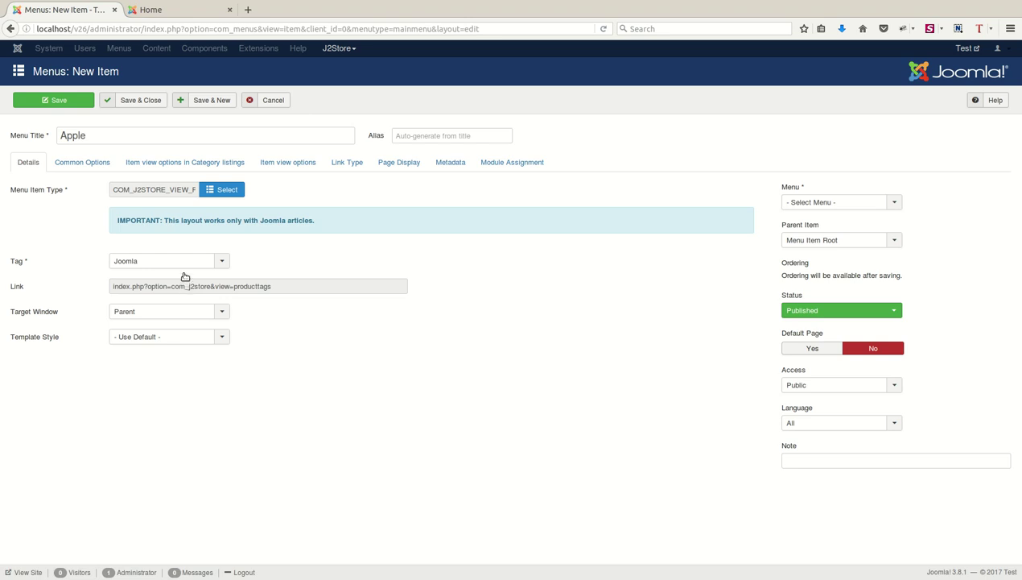
Set the Apple menu item's tag to Apple and its menu to Main Menu, and save it, starting another item.
{"action": "left_click", "coordinate": [183, 267]}
{"action": "left_click", "coordinate": [178, 291]}
{"action": "left_click", "coordinate": [232, 106]}
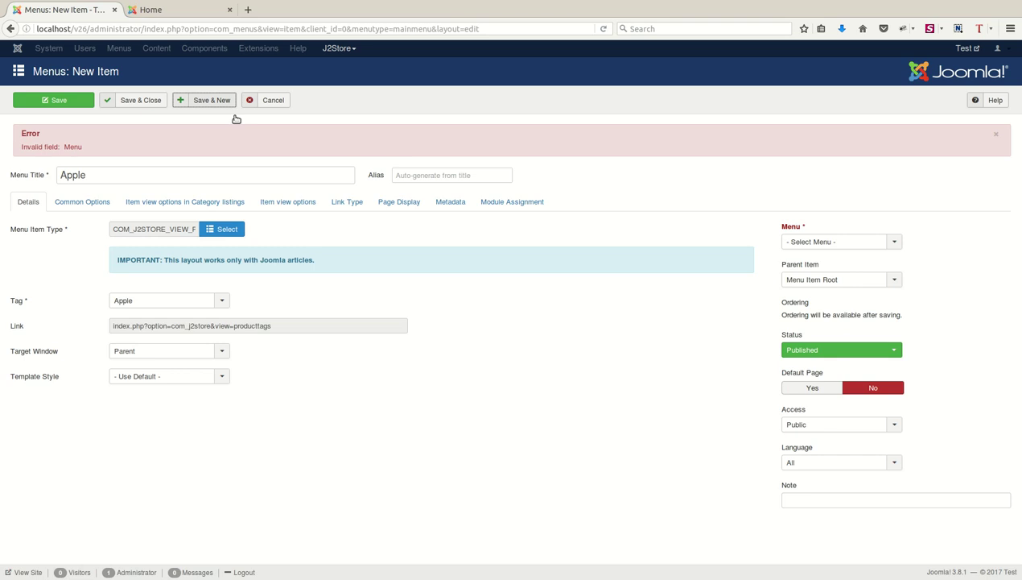
{"action": "left_click", "coordinate": [837, 243]}
{"action": "left_click", "coordinate": [829, 271]}
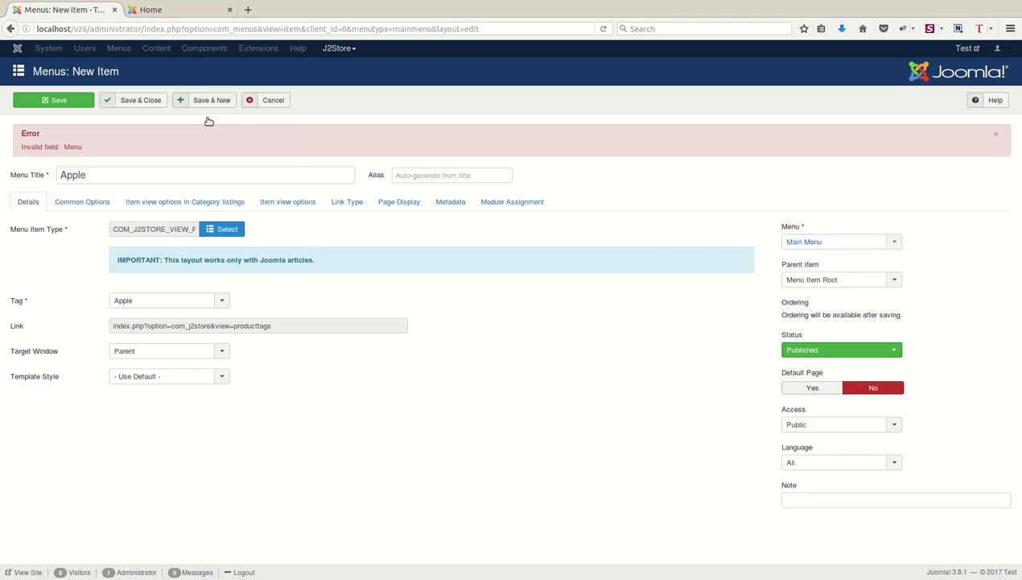
{"action": "left_click", "coordinate": [234, 108]}
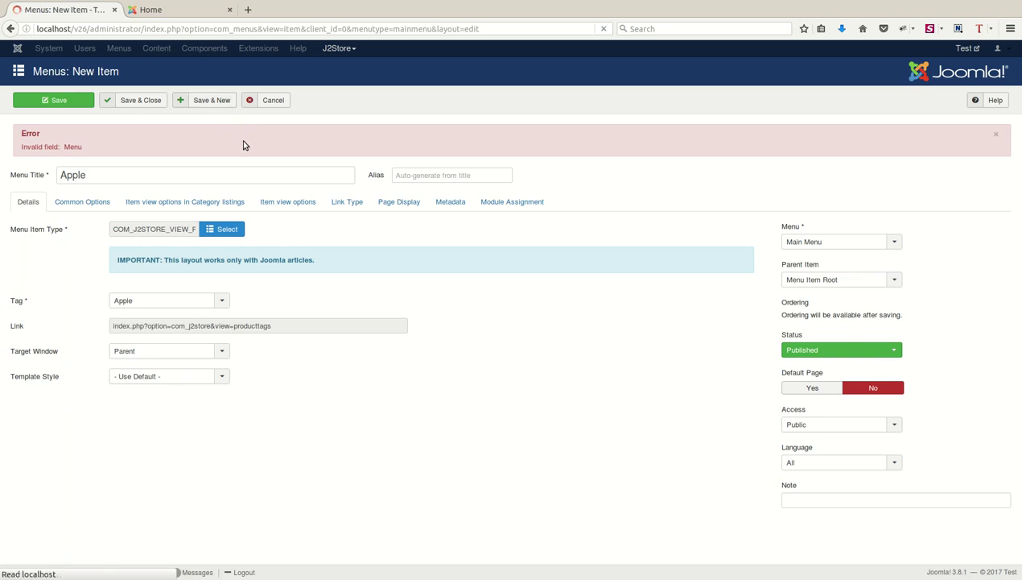
Title the new menu item Adidas and give it the J2Store product tags menu item type.
{"action": "left_click", "coordinate": [234, 178]}
{"action": "type", "text": "Adidas"}
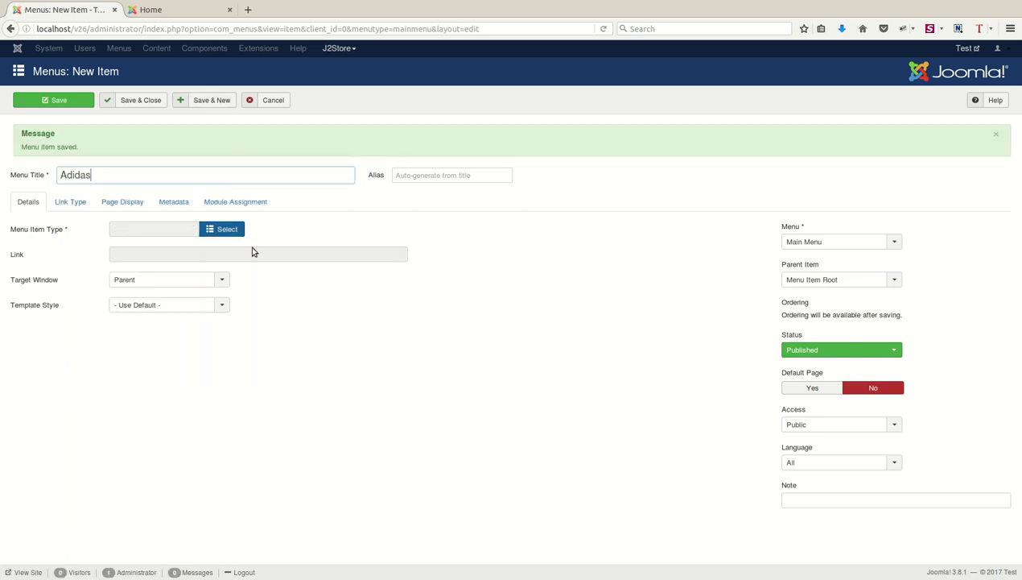
{"action": "left_click", "coordinate": [241, 233]}
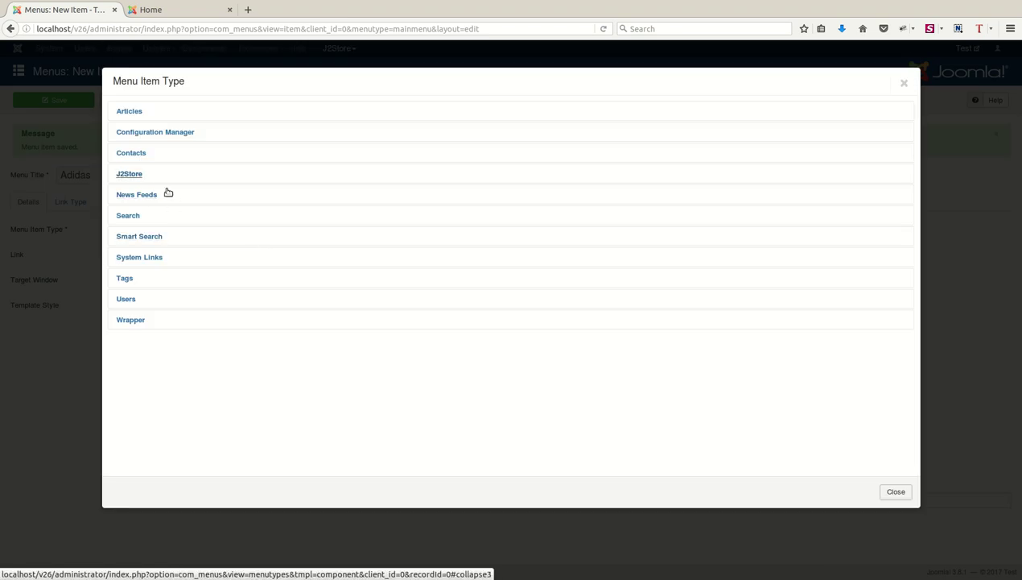
{"action": "left_click", "coordinate": [168, 188]}
{"action": "left_click", "coordinate": [182, 209]}
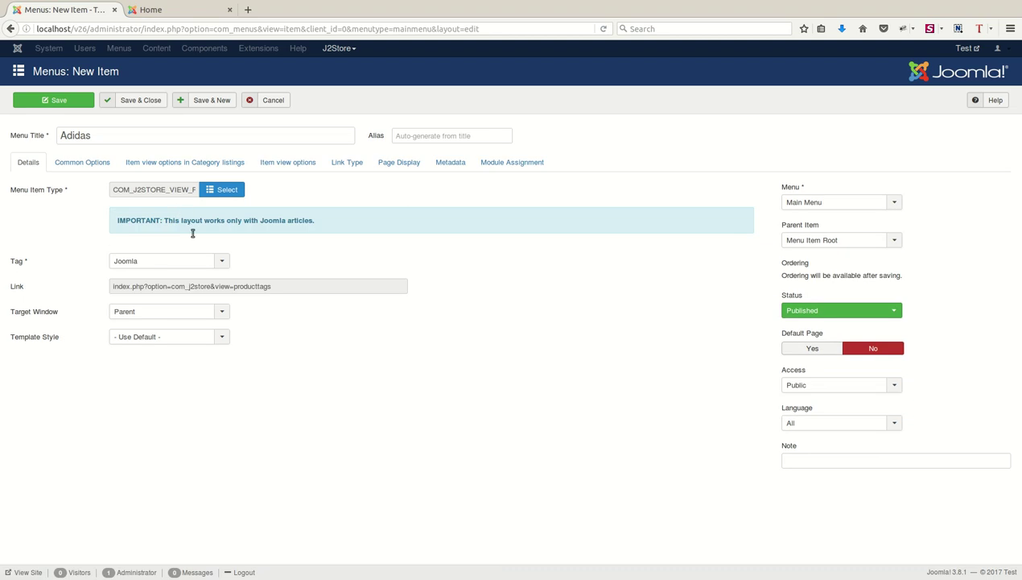
Set the Adidas menu item's tag to Adidas and save it, starting another item.
{"action": "left_click", "coordinate": [192, 262]}
{"action": "left_click", "coordinate": [170, 302]}
{"action": "left_click", "coordinate": [214, 102]}
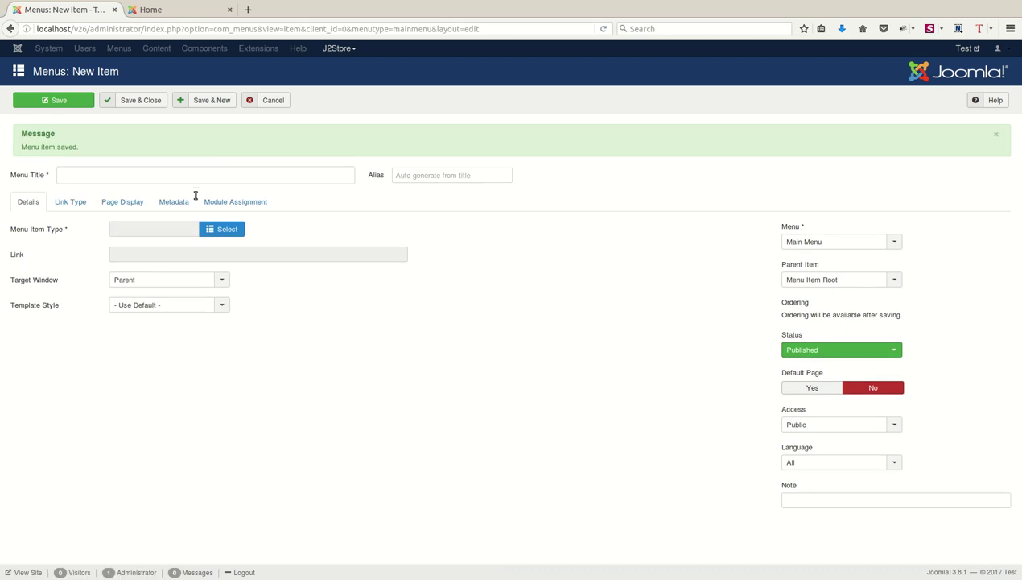
Title the new menu item Fastrack and give it the J2Store product tags menu item type.
{"action": "type", "text": "Fastrack"}
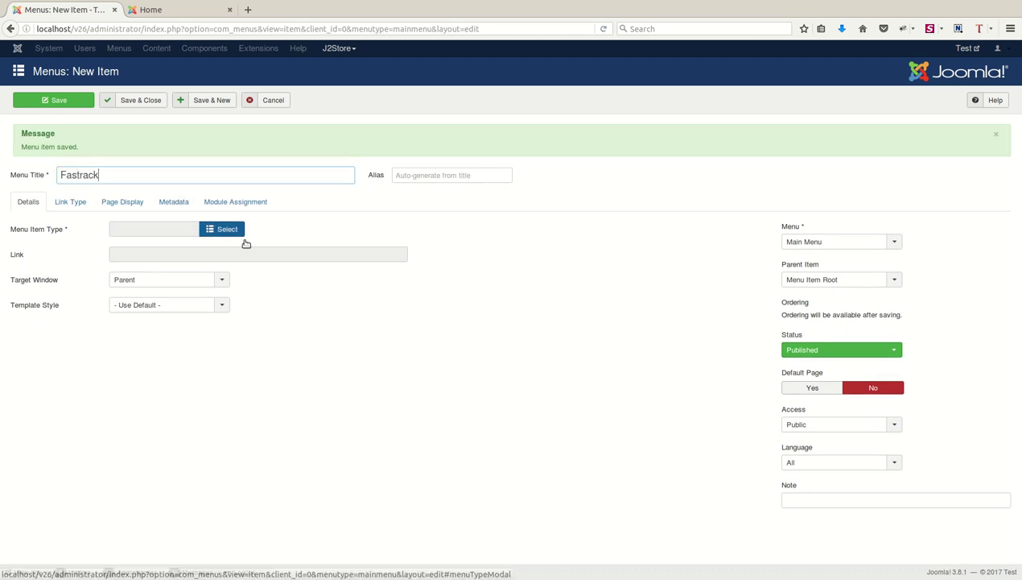
{"action": "left_click", "coordinate": [244, 238]}
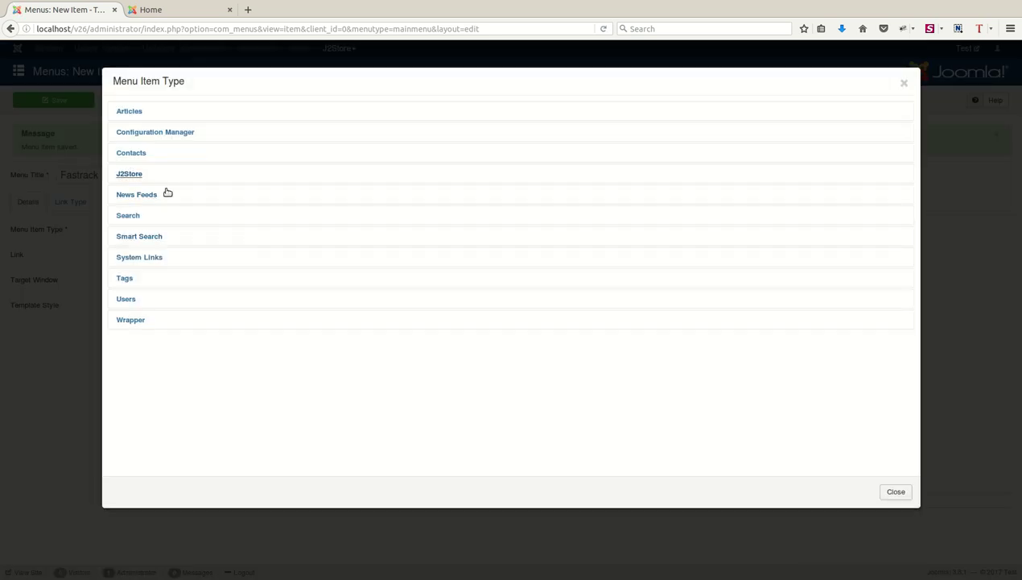
{"action": "left_click", "coordinate": [161, 174]}
{"action": "left_click", "coordinate": [177, 211]}
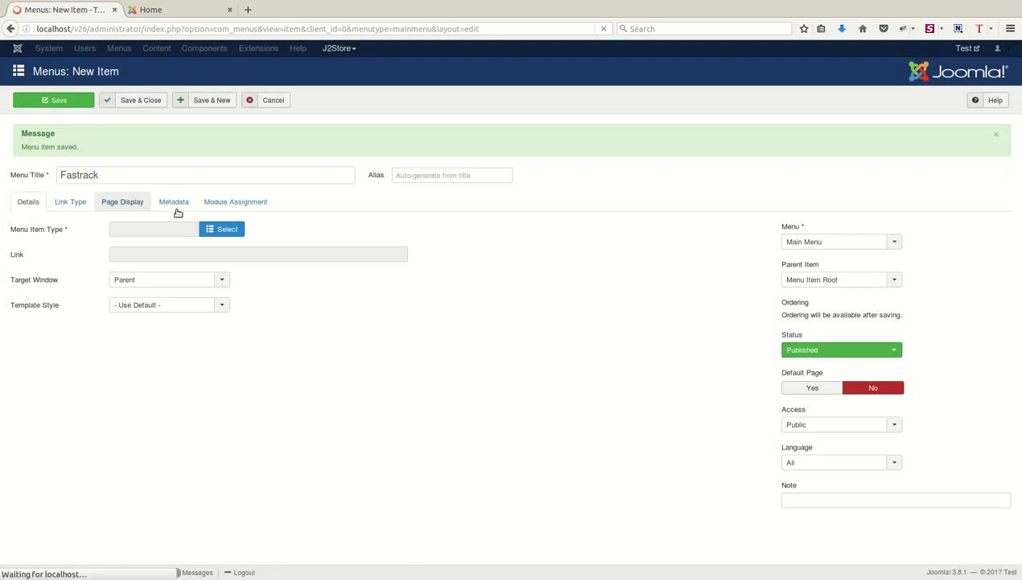
Set the Fastrack menu item's tag to Fastrack, then save it and return to the Main Menu items list.
{"action": "left_click", "coordinate": [181, 261]}
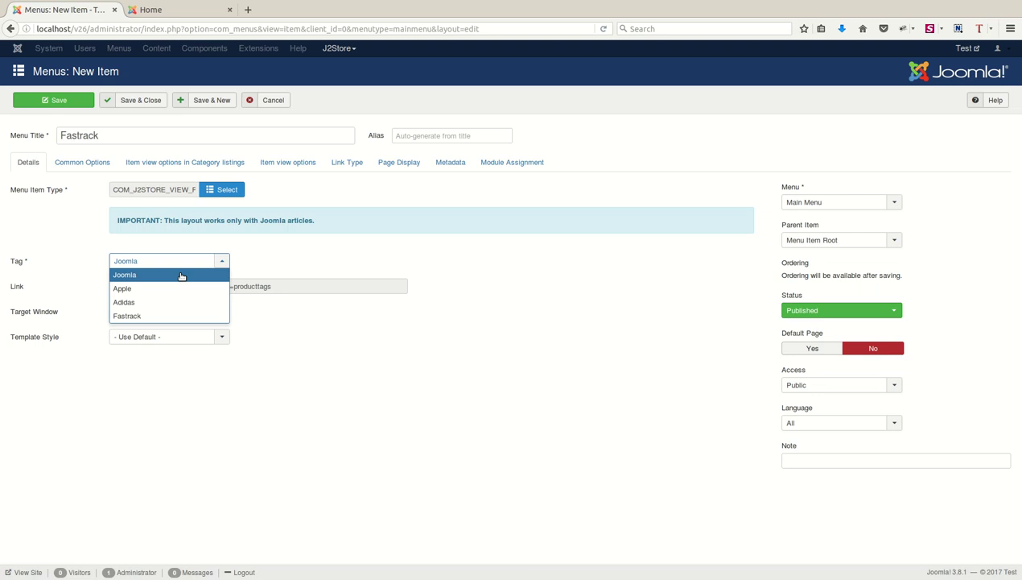
{"action": "left_click", "coordinate": [170, 321]}
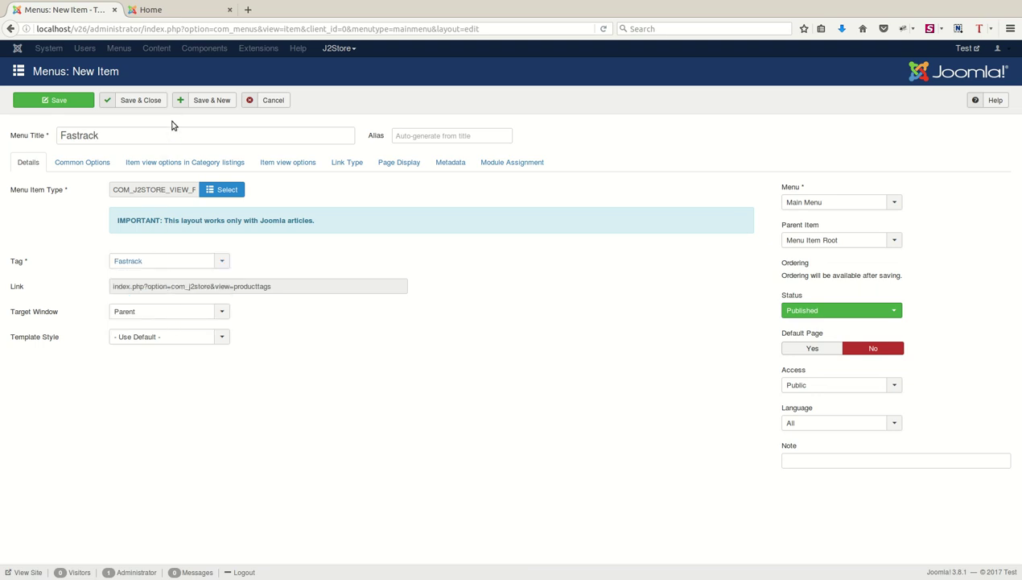
{"action": "left_click", "coordinate": [169, 107]}
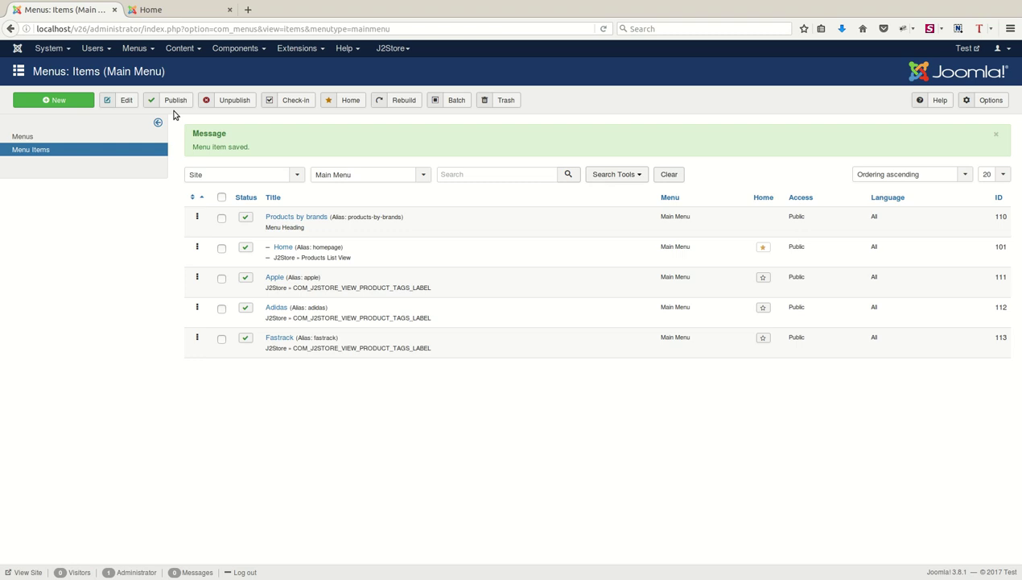
Check how the brand menu items are arranged on the refreshed storefront home page, and return to the administrator's menu items list.
{"action": "left_click", "coordinate": [169, 16]}
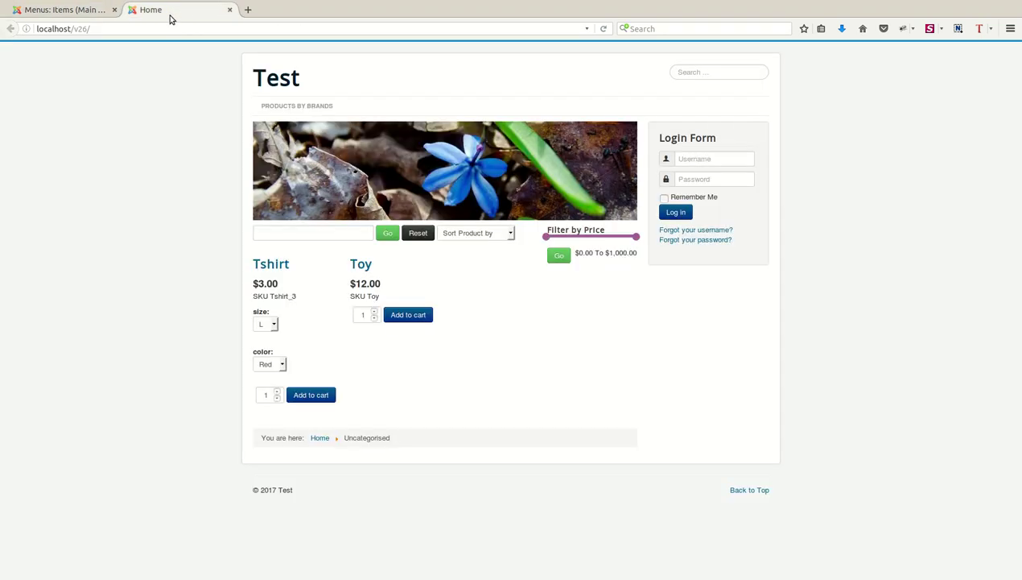
{"action": "left_click", "coordinate": [301, 100]}
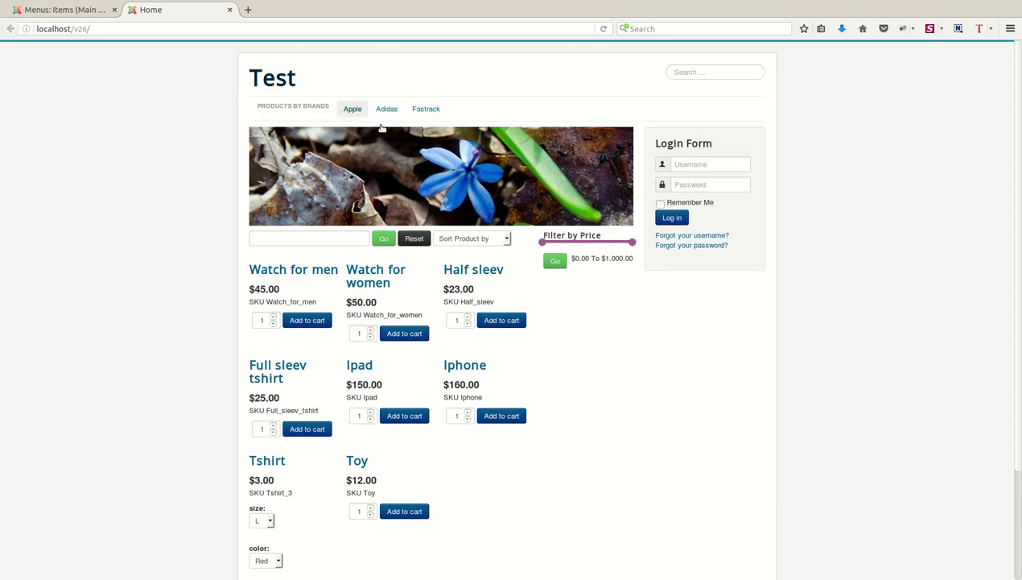
{"action": "key", "text": "ctrl+Page_Up"}
Set the Apple menu item's parent item to Products by brands, and save and close it.
{"action": "left_click_drag", "start_coordinate": [304, 288], "coordinate": [803, 276]}
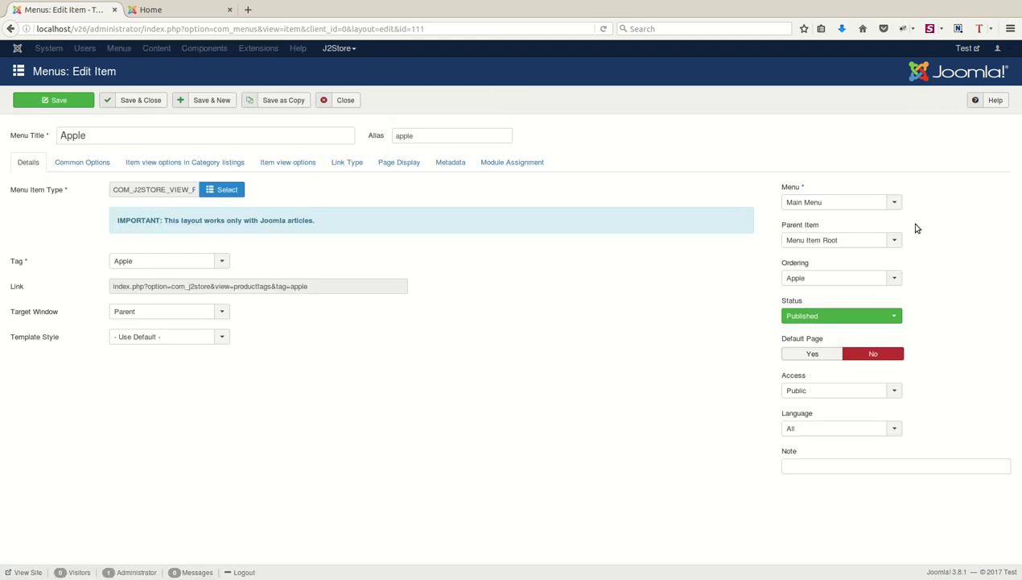
{"action": "left_click", "coordinate": [901, 243]}
{"action": "left_click", "coordinate": [892, 271]}
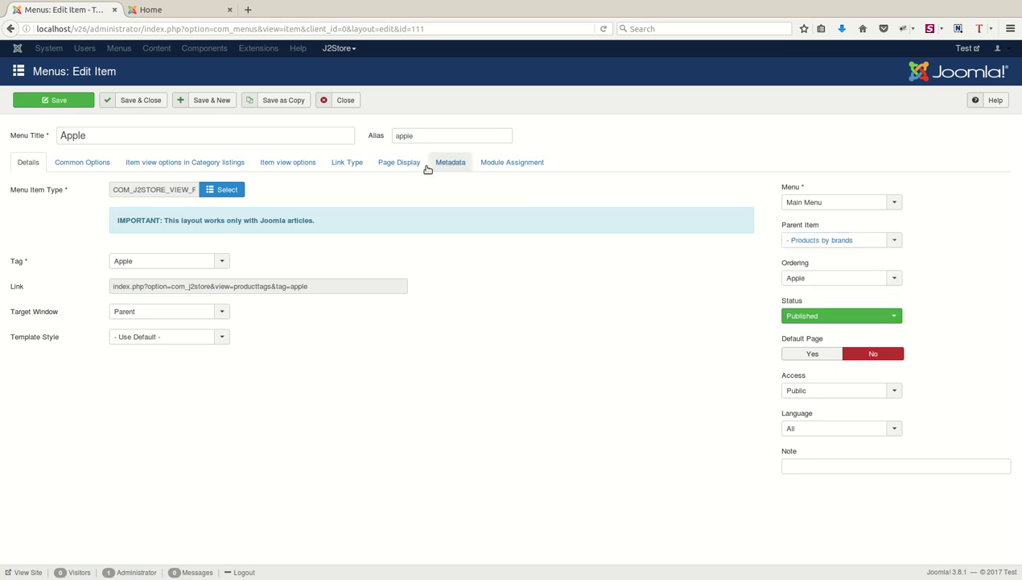
{"action": "left_click", "coordinate": [161, 103]}
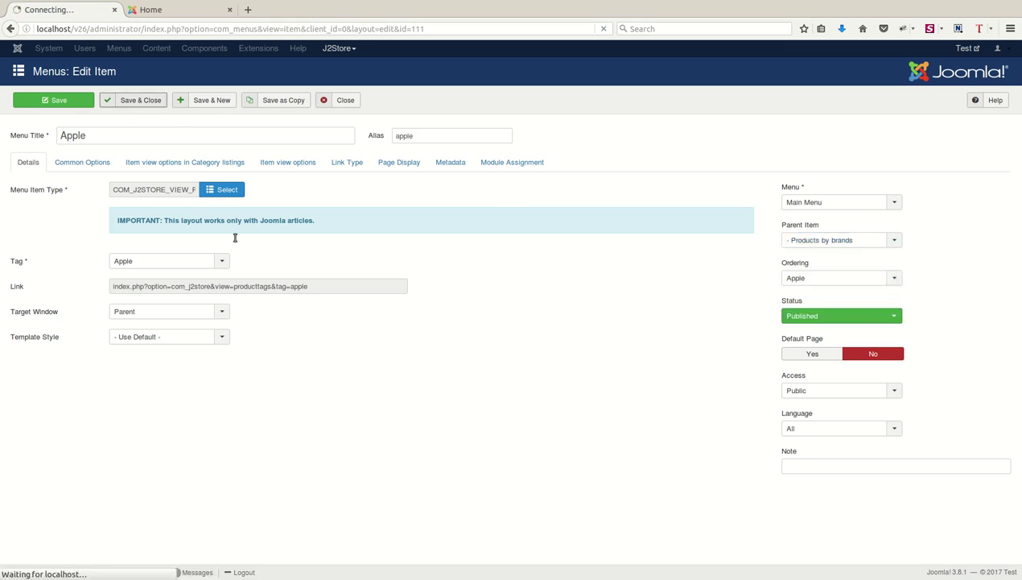
Set the Adidas menu item's parent item to Products by brands, and save and close it.
{"action": "left_click", "coordinate": [277, 307]}
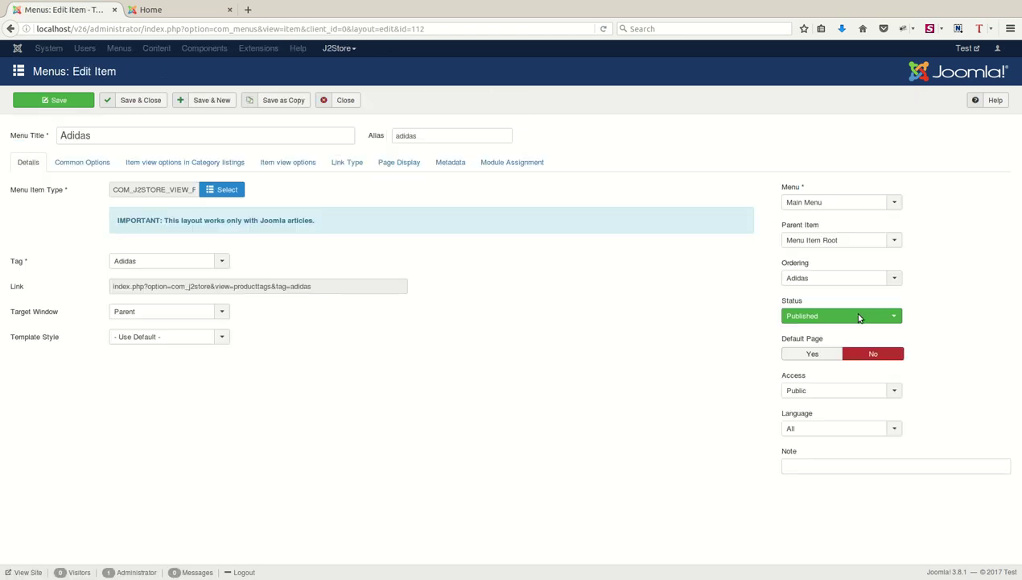
{"action": "left_click", "coordinate": [872, 240]}
{"action": "left_click", "coordinate": [867, 267]}
{"action": "left_click", "coordinate": [161, 106]}
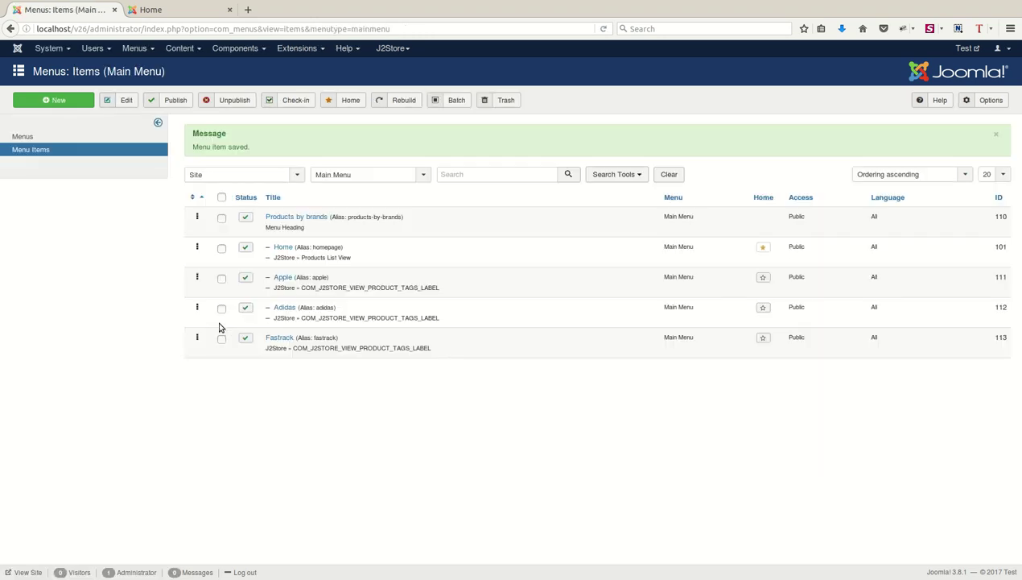
Set the Fastrack menu item's parent item to Products by brands, and save and close it.
{"action": "left_click", "coordinate": [280, 338]}
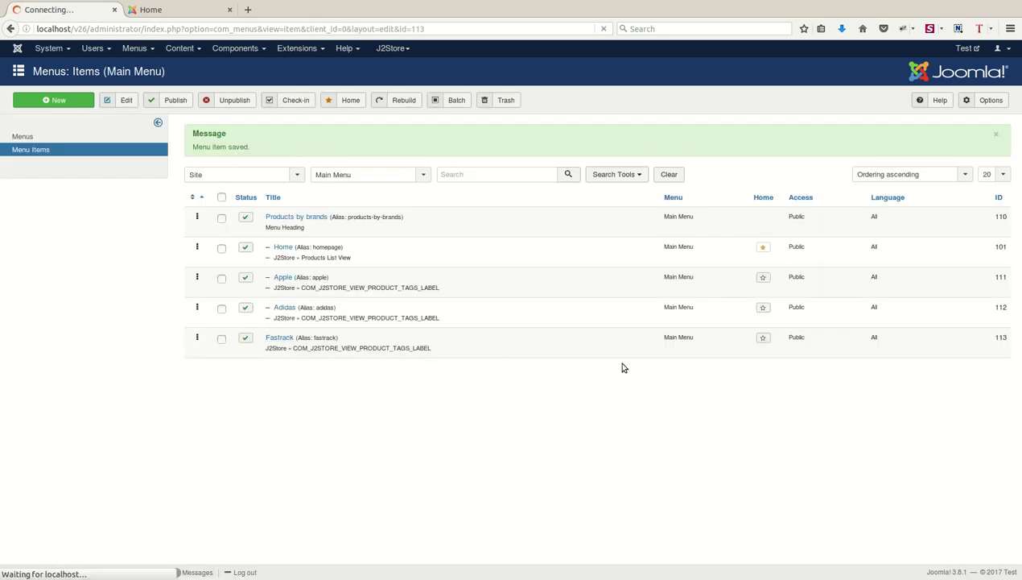
{"action": "left_click", "coordinate": [814, 245]}
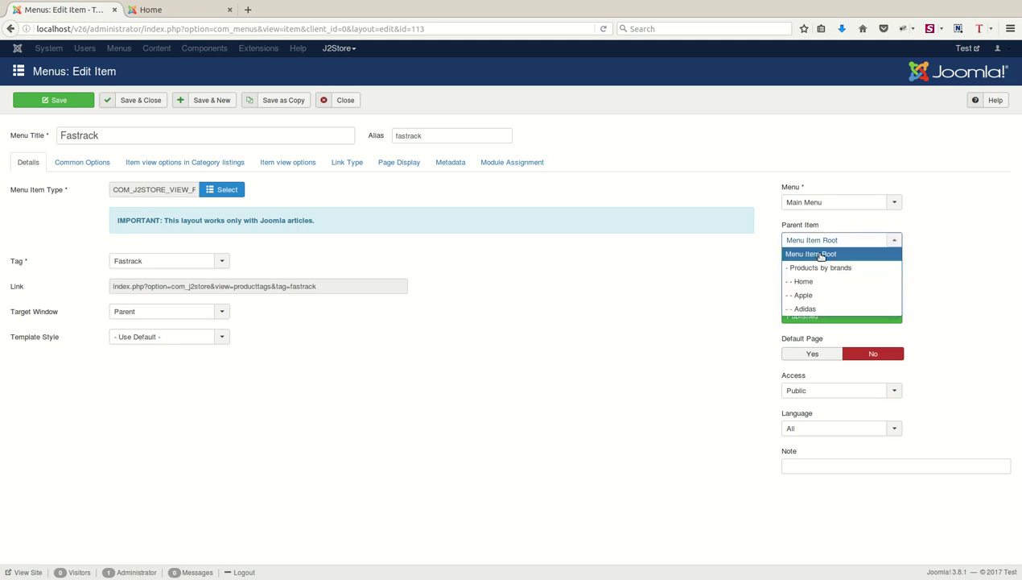
{"action": "left_click", "coordinate": [829, 269]}
{"action": "left_click", "coordinate": [141, 99]}
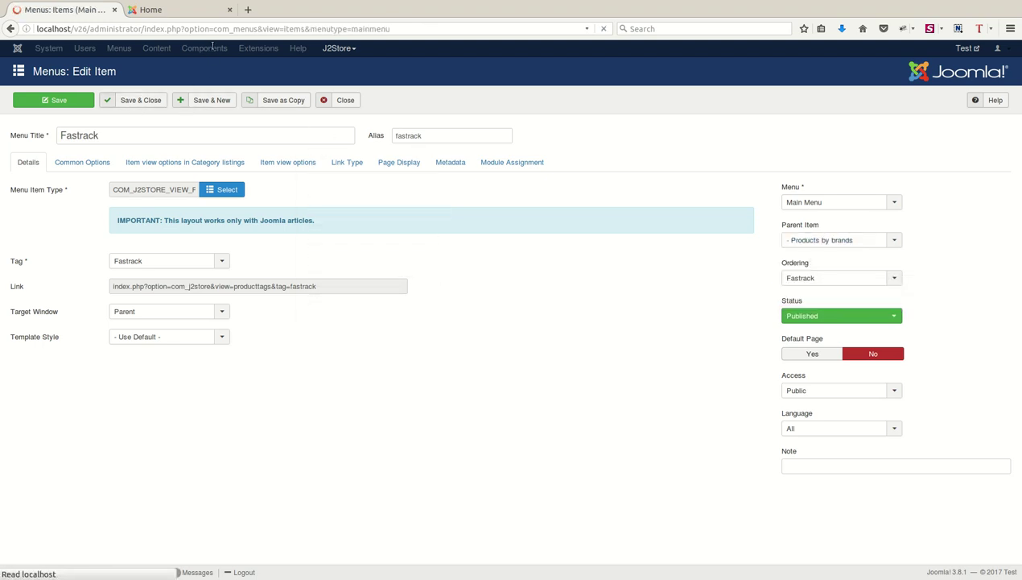
Reload the storefront home page and view the Apple product listing under Products by brands.
{"action": "left_click", "coordinate": [212, 9]}
{"action": "key", "text": "F5"}
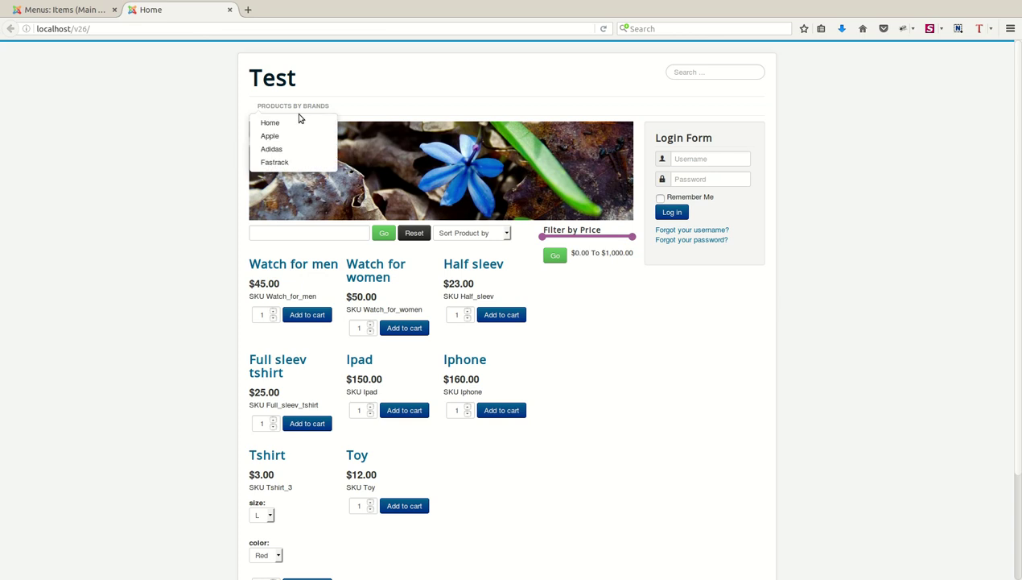
{"action": "mouse_move", "coordinate": [293, 122]}
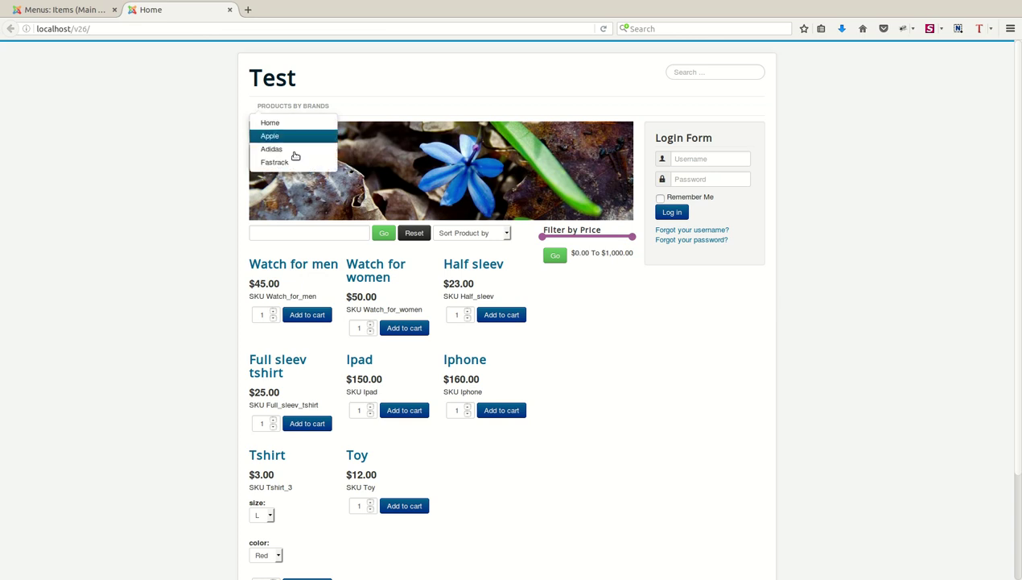
{"action": "left_click", "coordinate": [295, 154]}
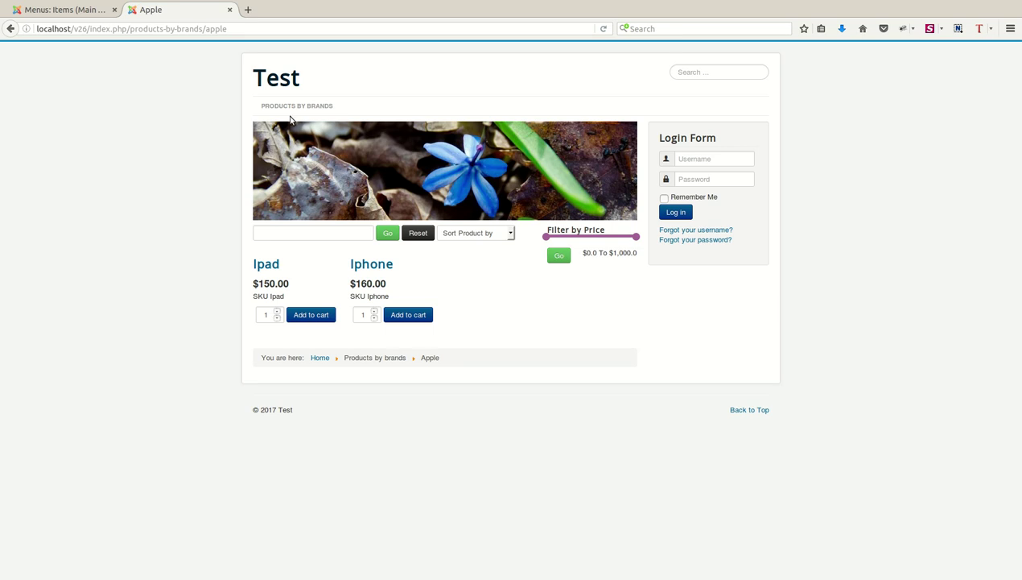
View the Adidas product listing, followed by the Fastrack listing, under Products by brands on the storefront.
{"action": "mouse_move", "coordinate": [297, 118]}
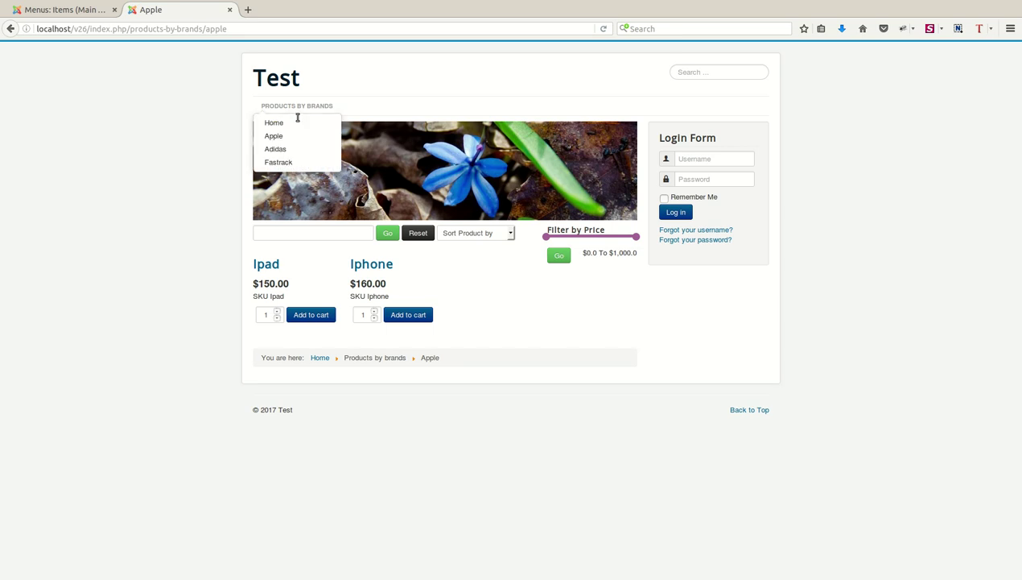
{"action": "left_click", "coordinate": [300, 161]}
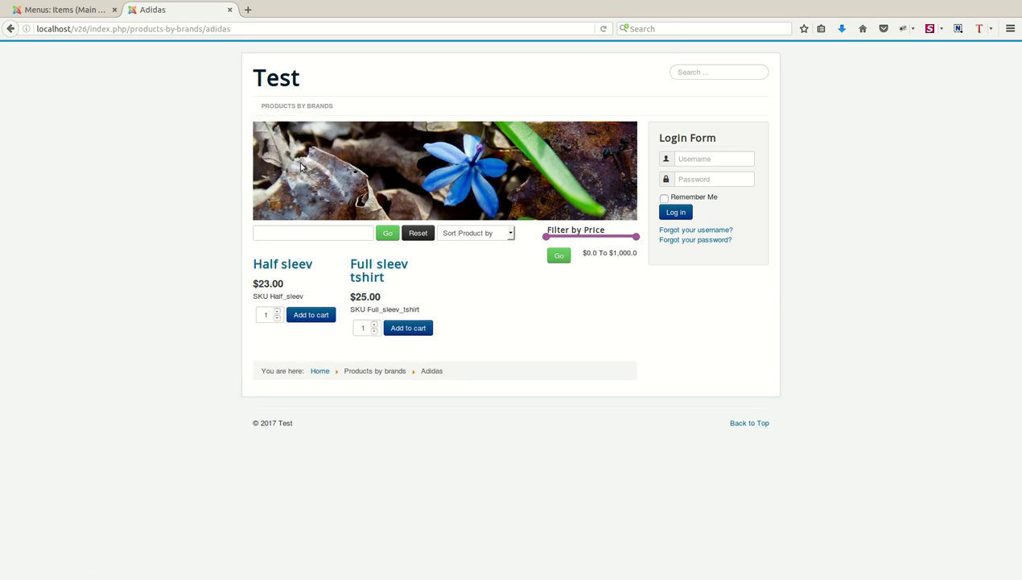
{"action": "mouse_move", "coordinate": [306, 117]}
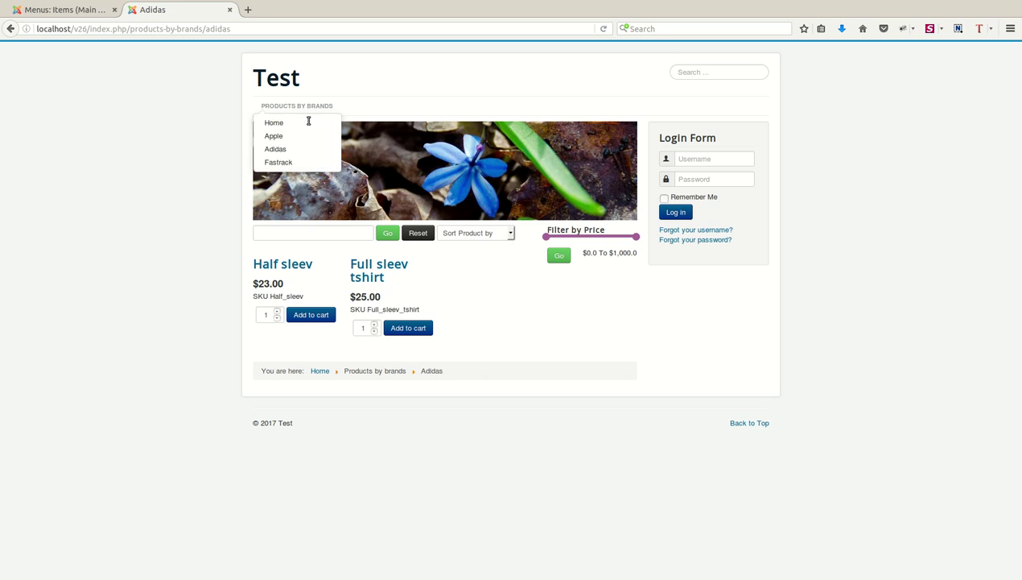
{"action": "left_click", "coordinate": [305, 165]}
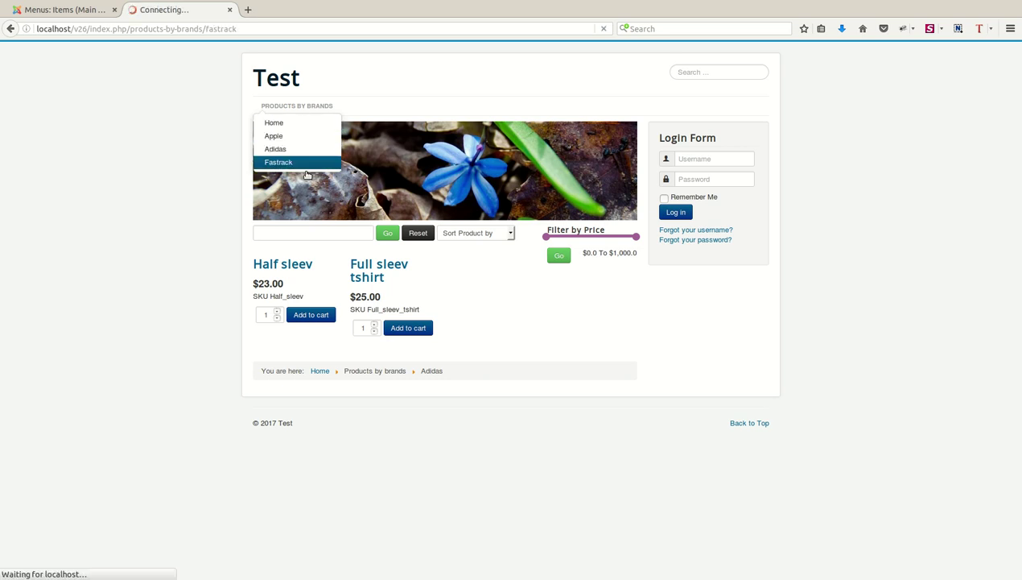